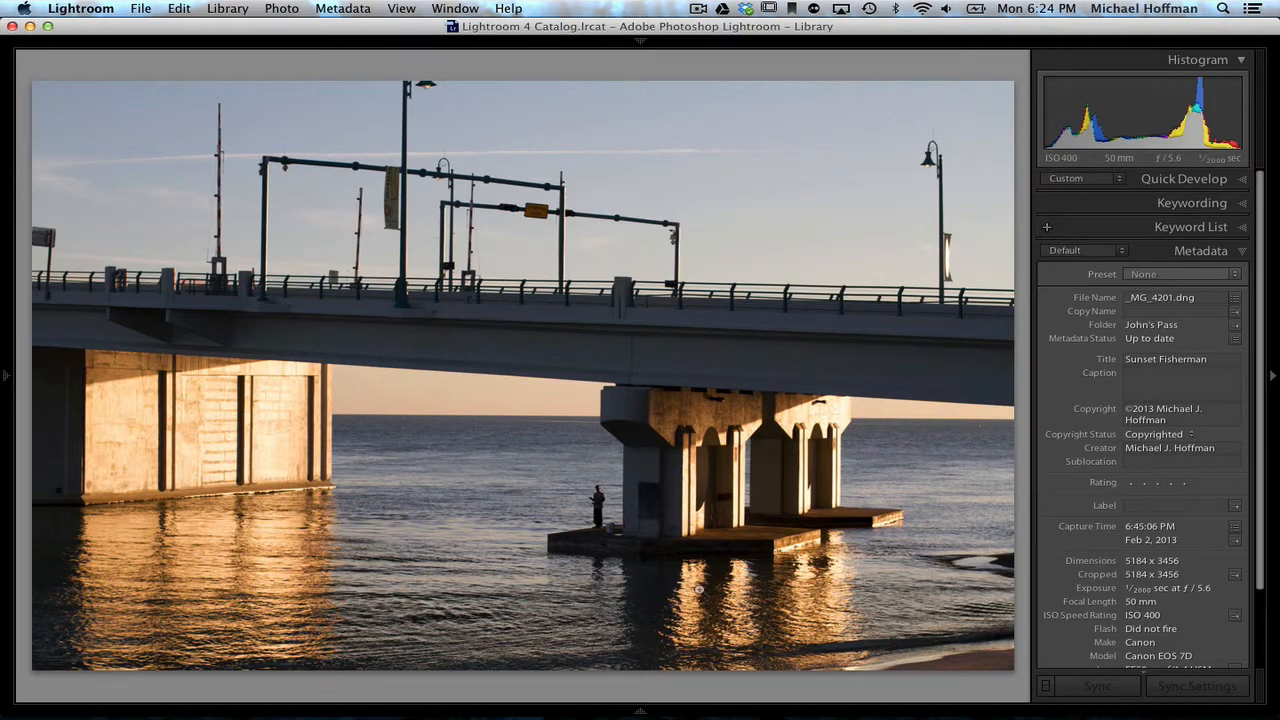
Examine the fisherman and the bridge pier in the _MG_4201 photo at close zoom.
{"action": "left_click", "coordinate": [614, 536]}
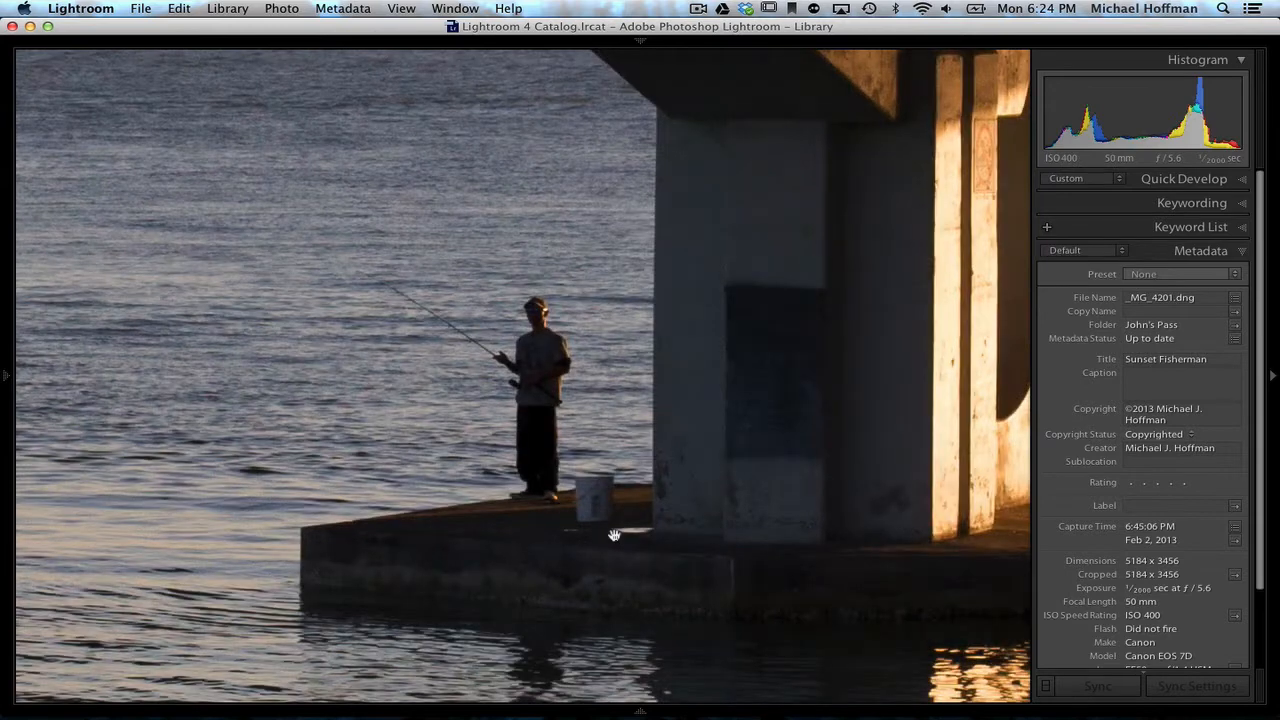
{"action": "left_click_drag", "start_coordinate": [832, 449], "coordinate": [615, 528]}
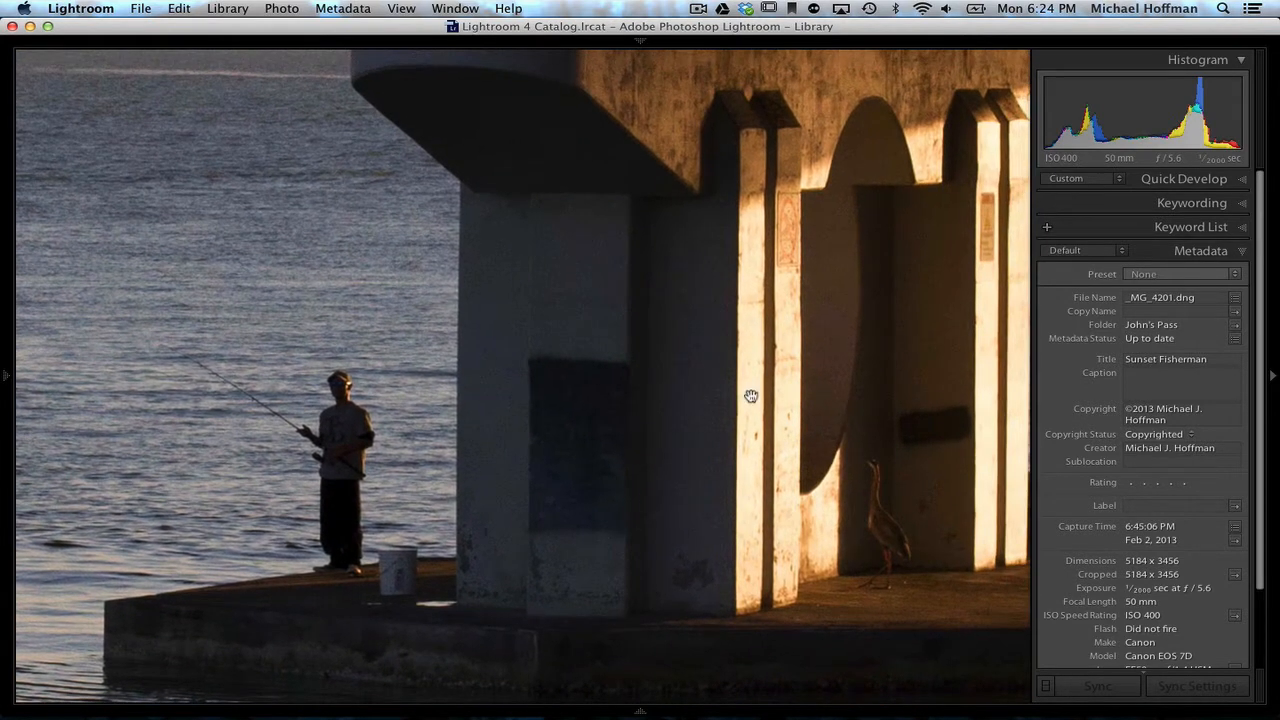
{"action": "left_click_drag", "start_coordinate": [751, 394], "coordinate": [629, 411]}
{"action": "left_click", "coordinate": [631, 413]}
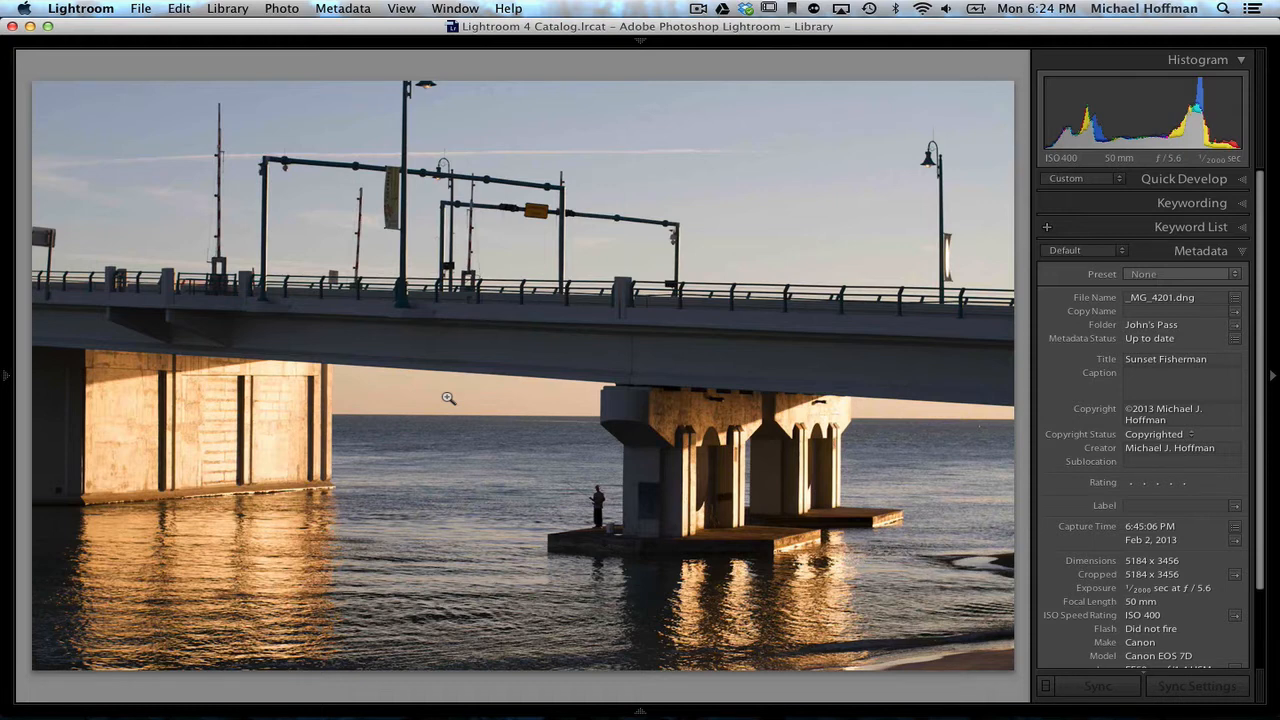
Compare the normal, dark and bright exposures of the bridge as thumbnails and at full view.
{"action": "key", "text": "g"}
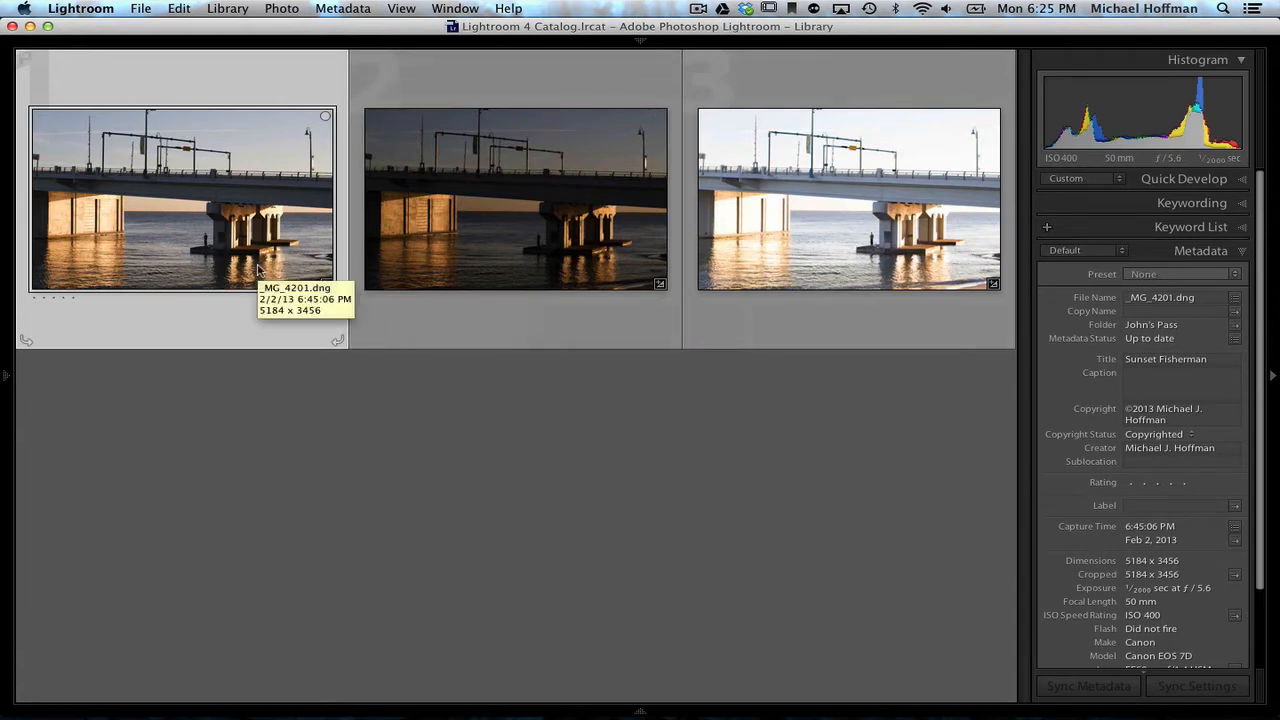
{"action": "left_click", "coordinate": [461, 260]}
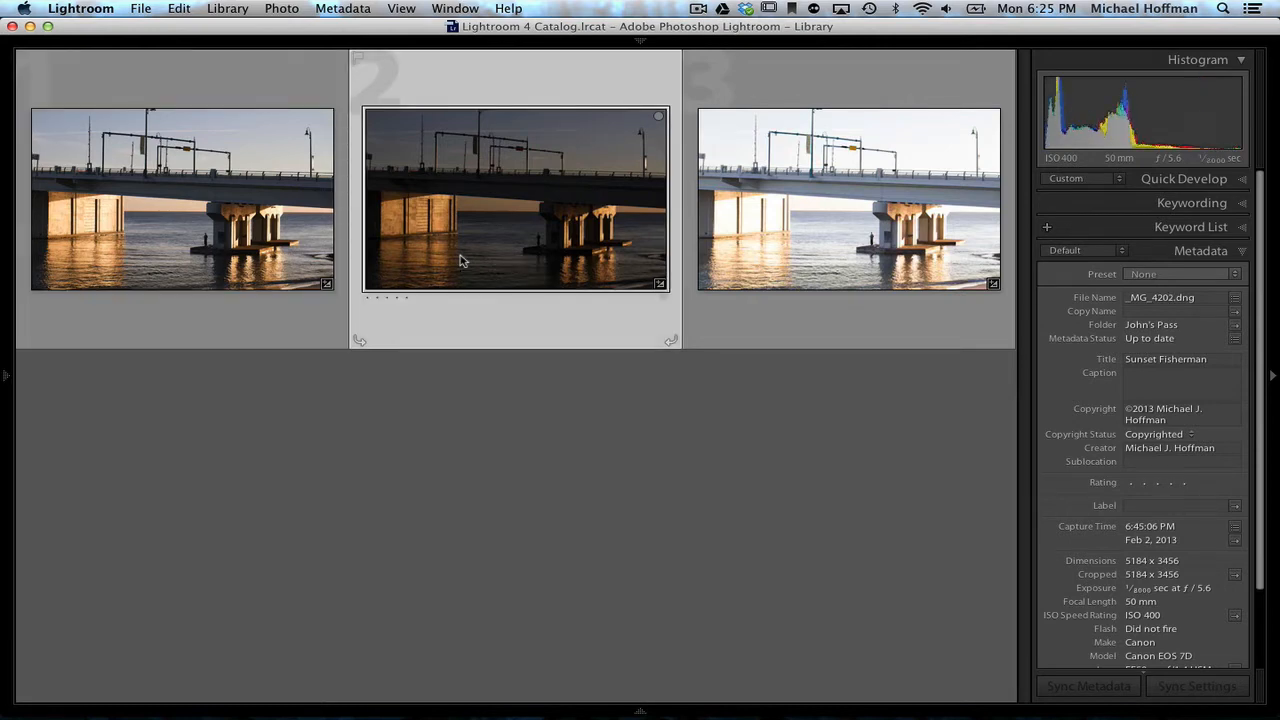
{"action": "left_click", "coordinate": [760, 248]}
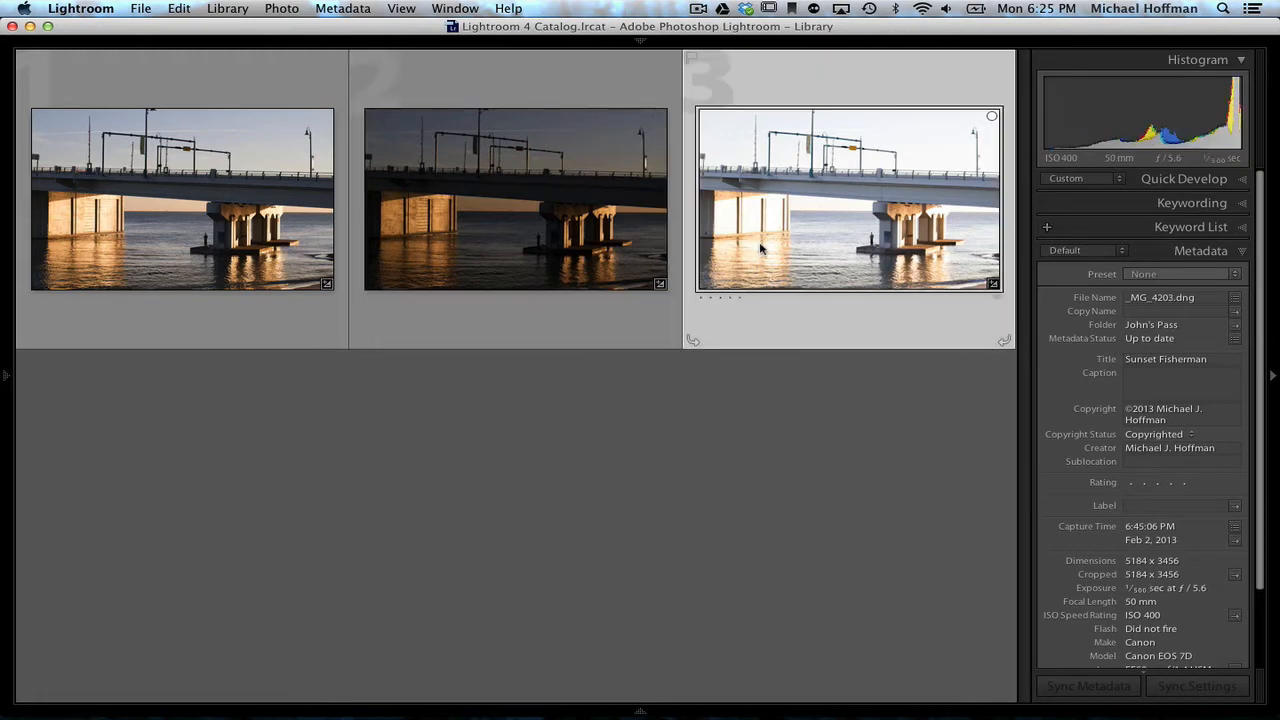
{"action": "left_click", "coordinate": [597, 227]}
{"action": "key", "text": "e"}
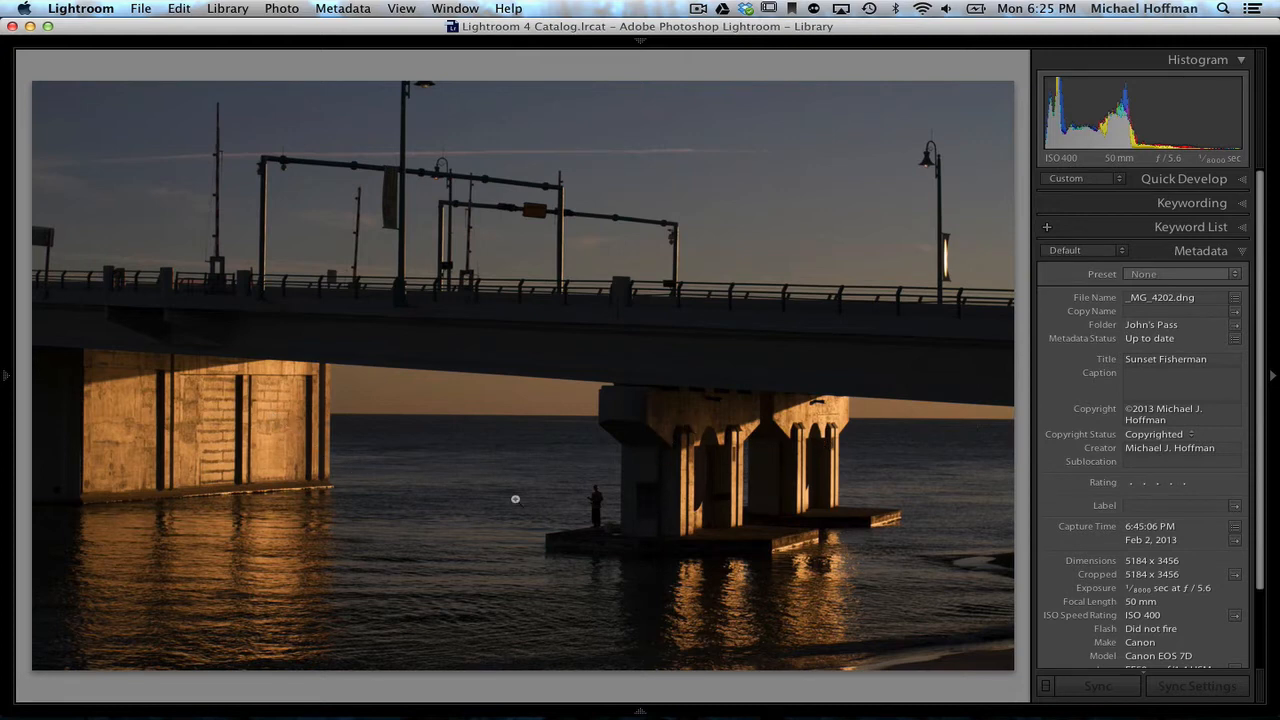
{"action": "key", "text": "Right"}
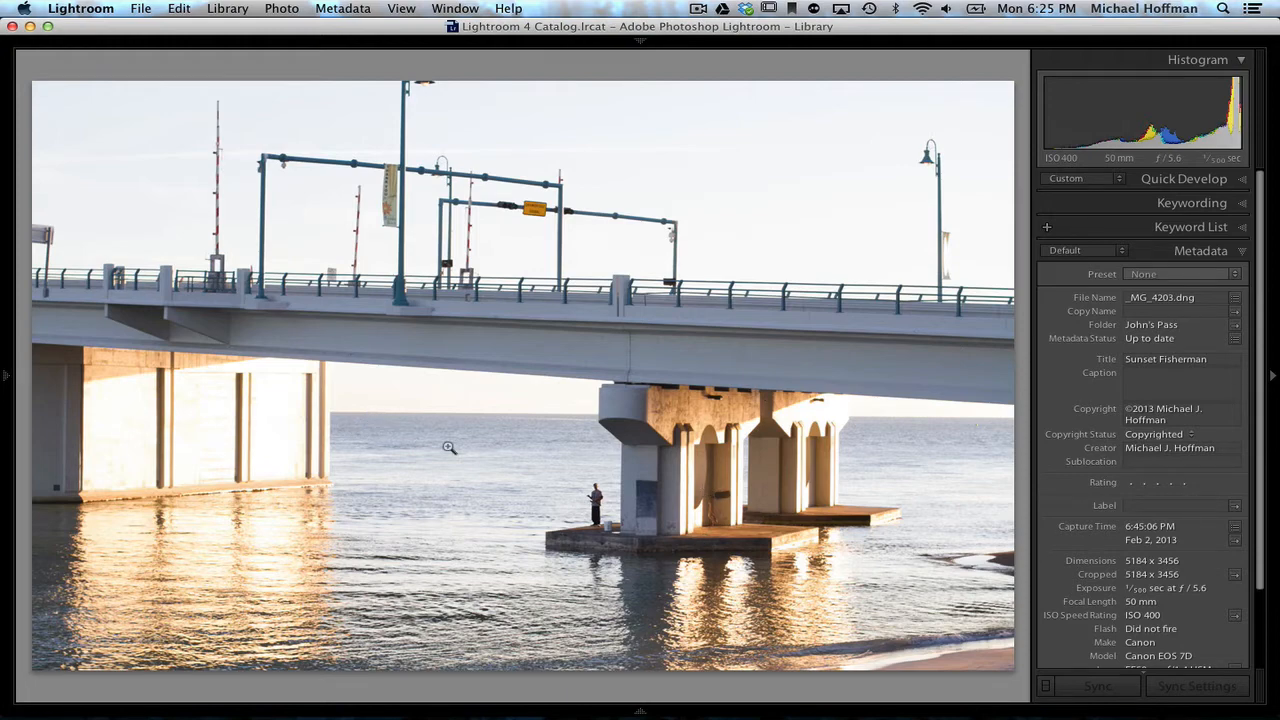
{"action": "key", "text": "Left"}
{"action": "key", "text": "Left"}
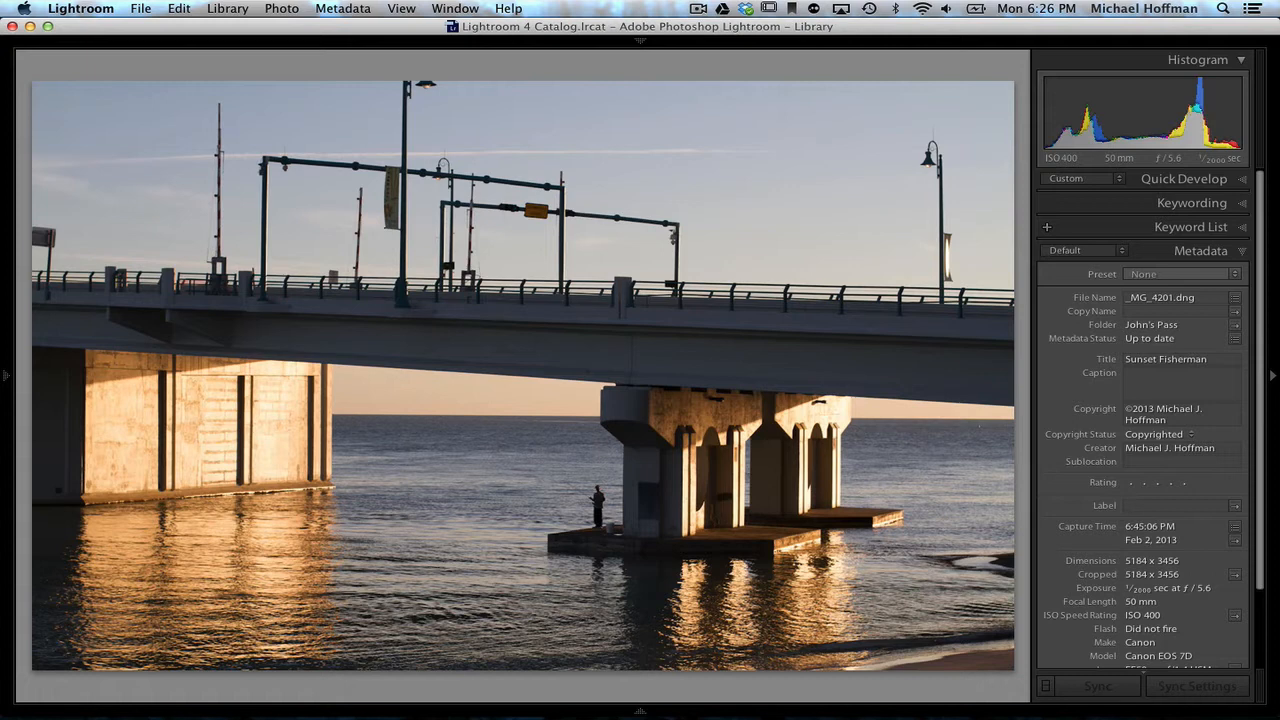
Select all three bracketed exposures and open them in the Develop module.
{"action": "key", "text": "n"}
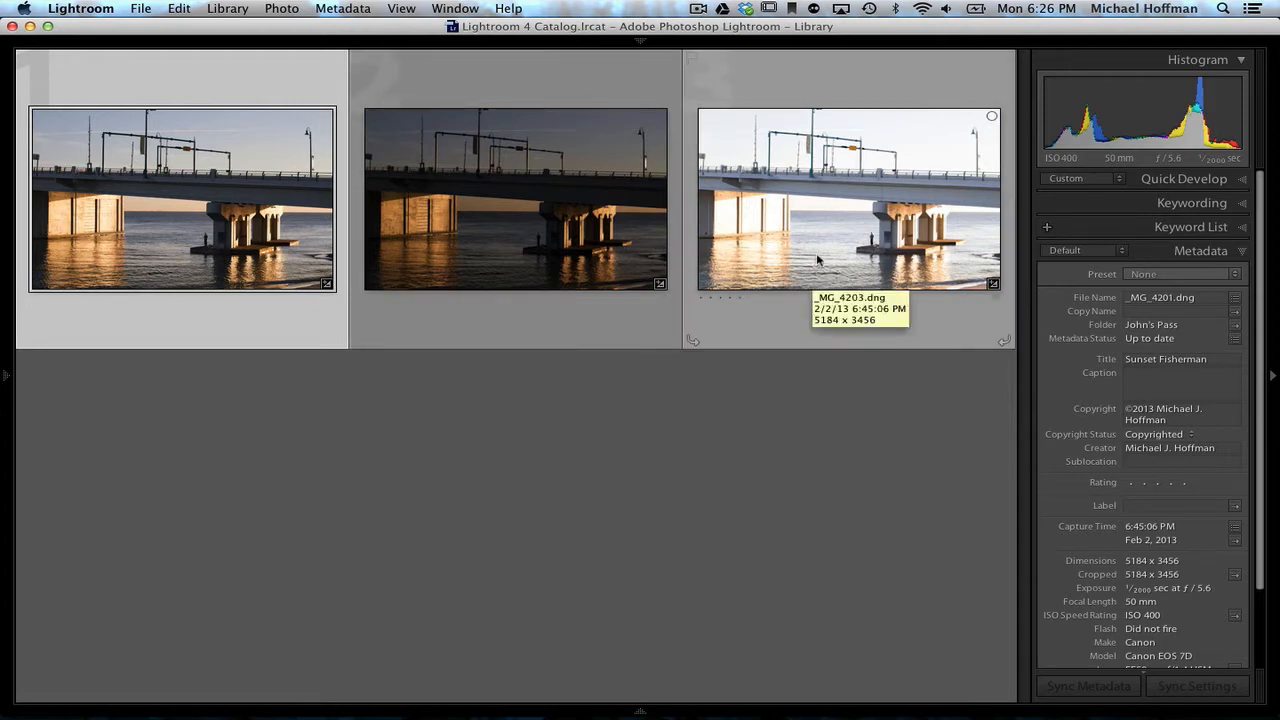
{"action": "key", "text": "super+a"}
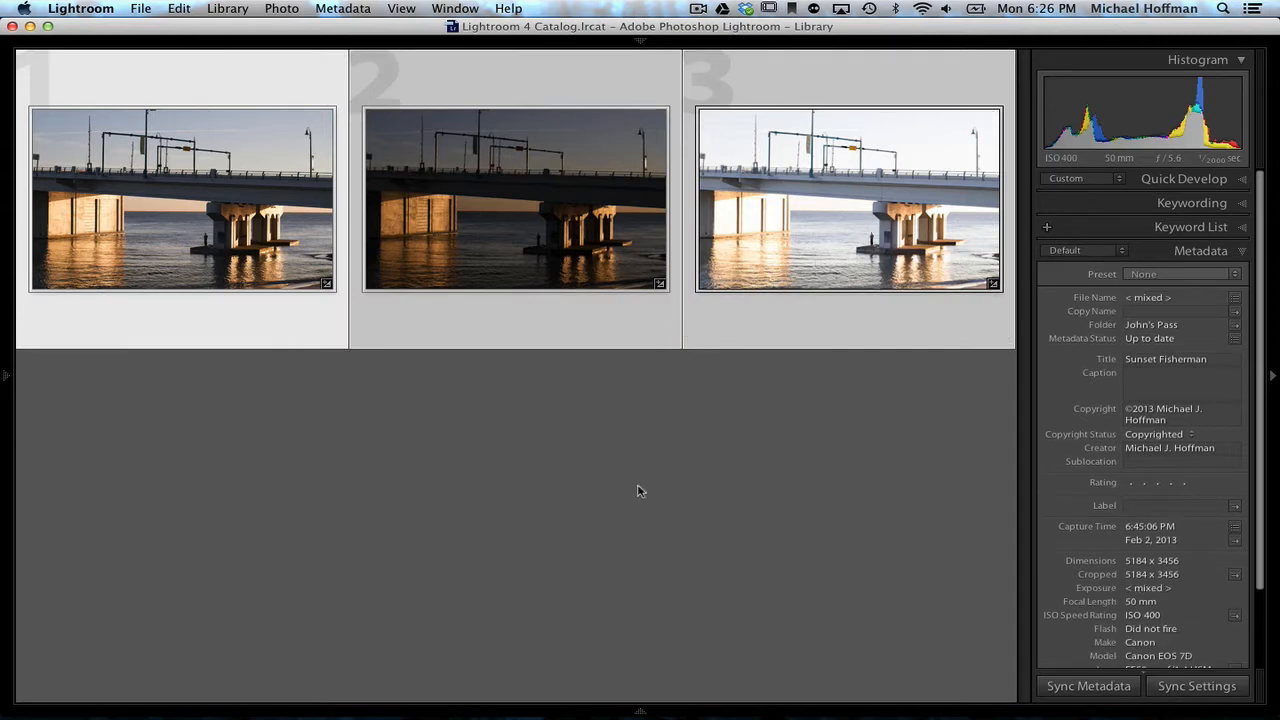
{"action": "key", "text": "d"}
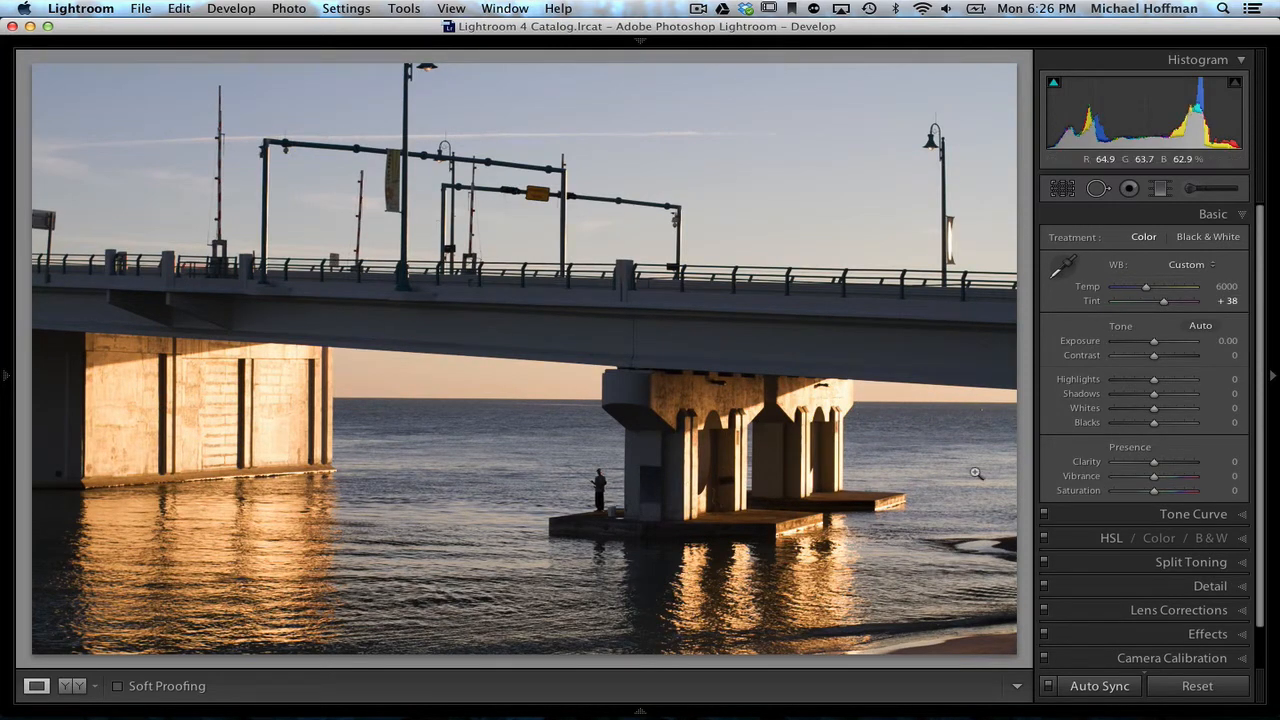
Check the three selected exposures and toggle Auto Sync off and back on.
{"action": "mouse_move", "coordinate": [777, 712]}
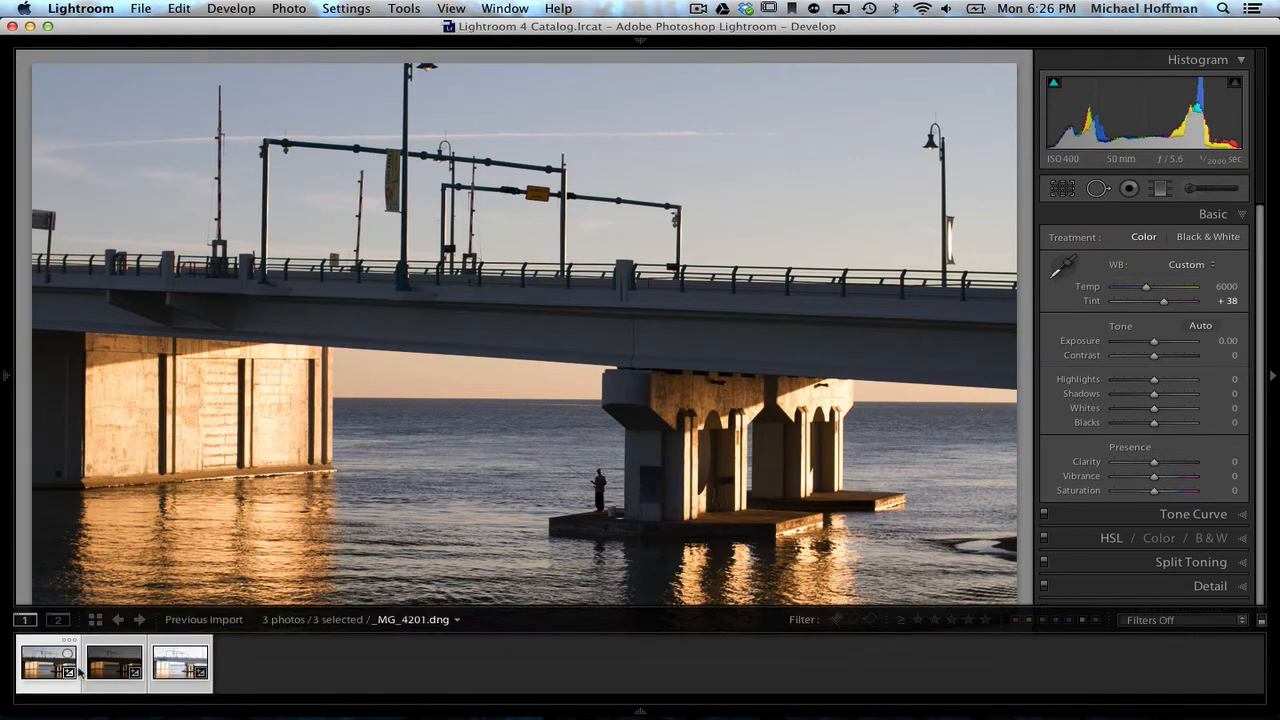
{"action": "left_click", "coordinate": [183, 686]}
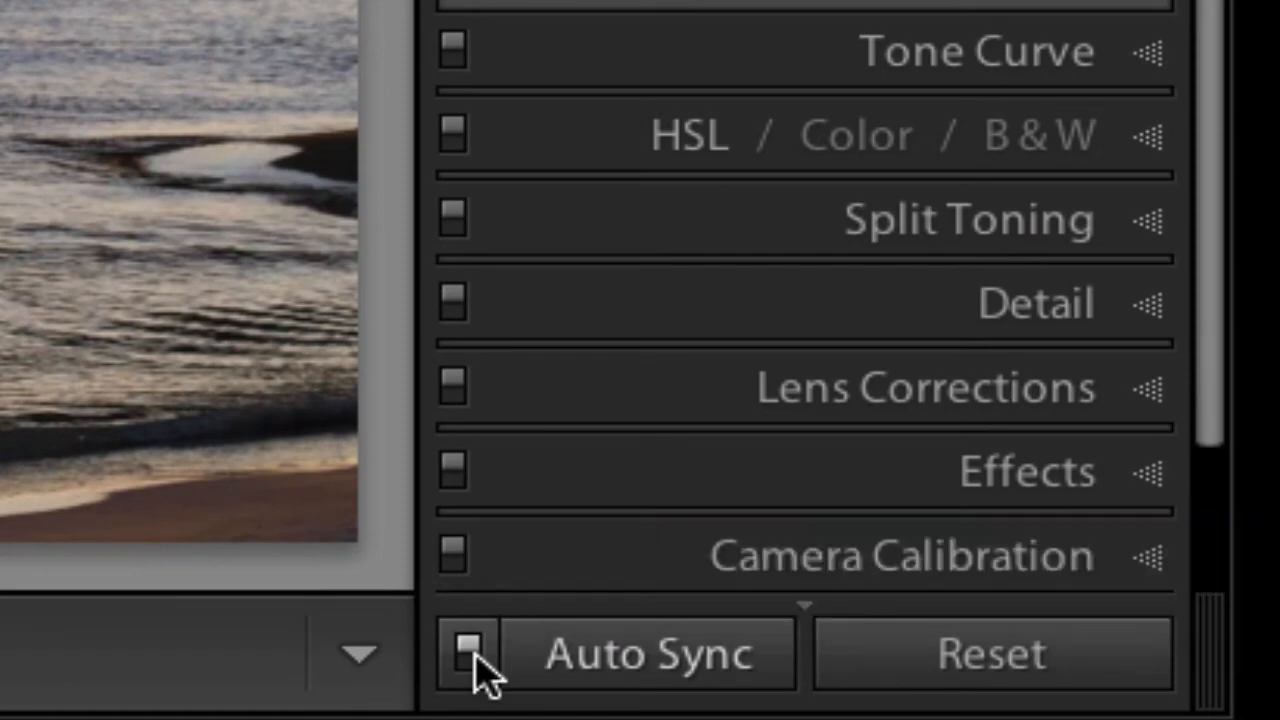
{"action": "left_click", "coordinate": [470, 652]}
{"action": "left_click", "coordinate": [470, 655]}
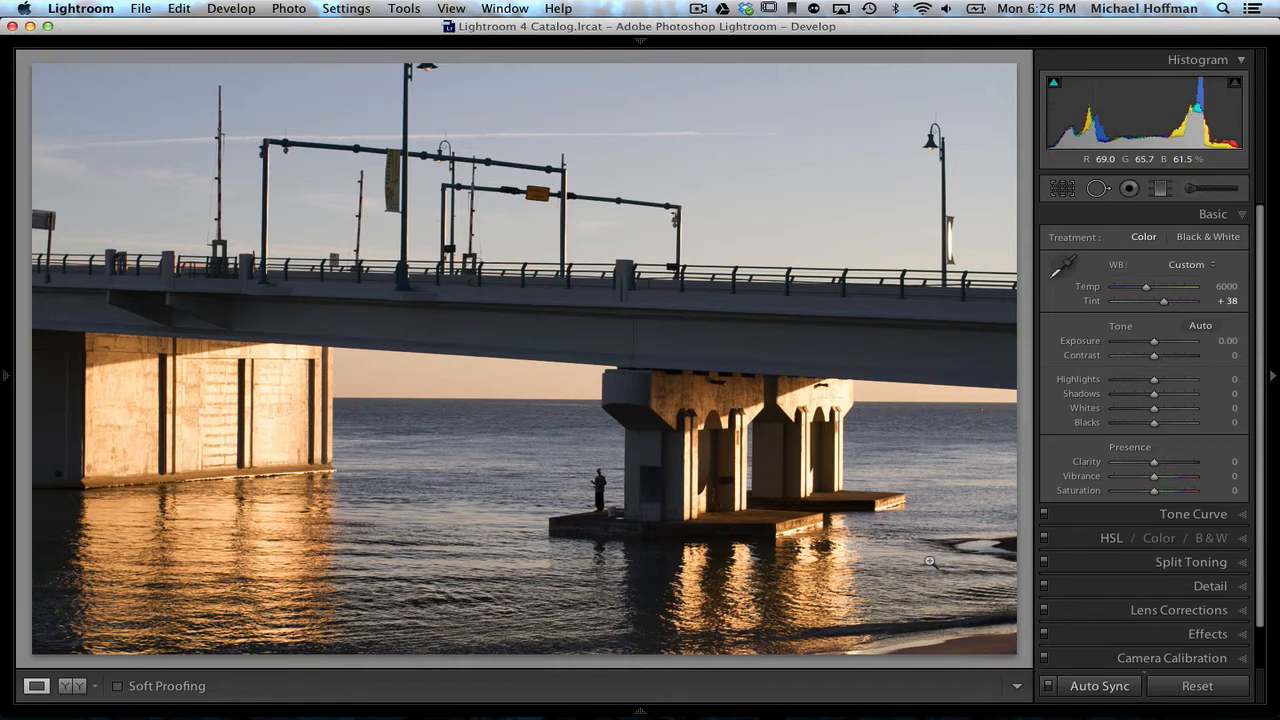
Straighten the three synced exposures with a crop angle of -0.32.
{"action": "left_click", "coordinate": [1063, 189]}
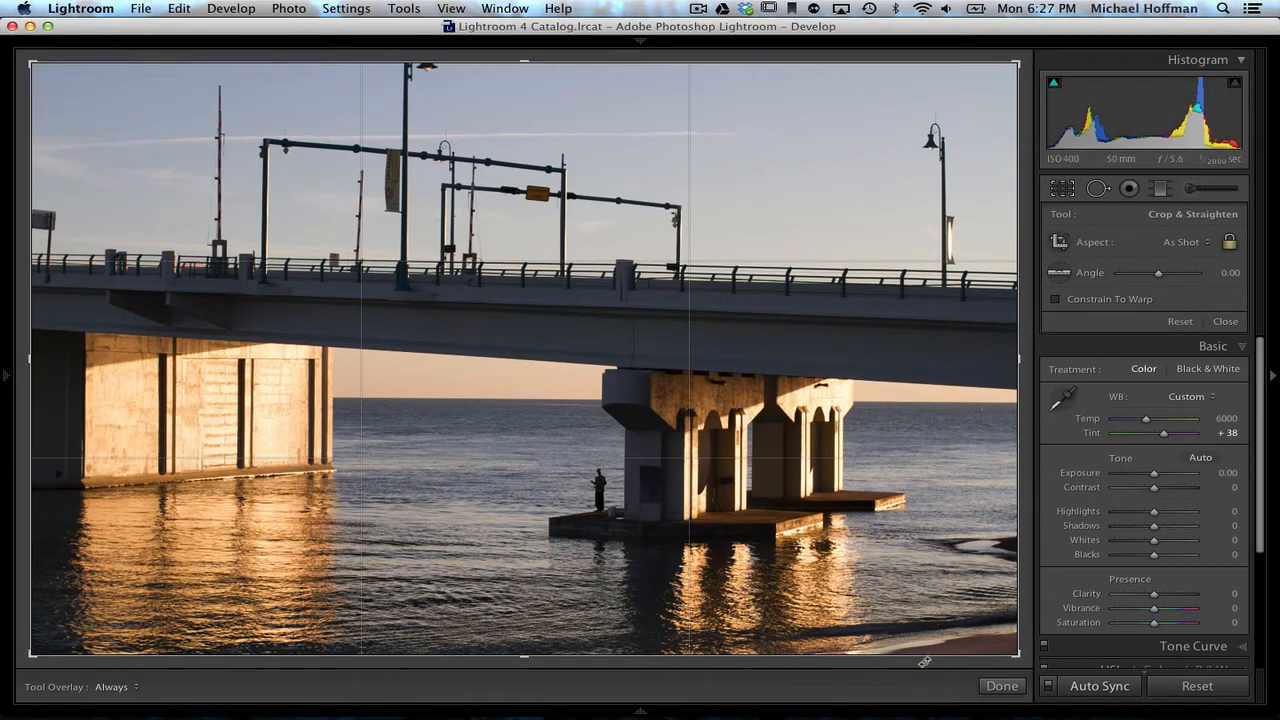
{"action": "left_click_drag", "start_coordinate": [925, 662], "coordinate": [929, 662]}
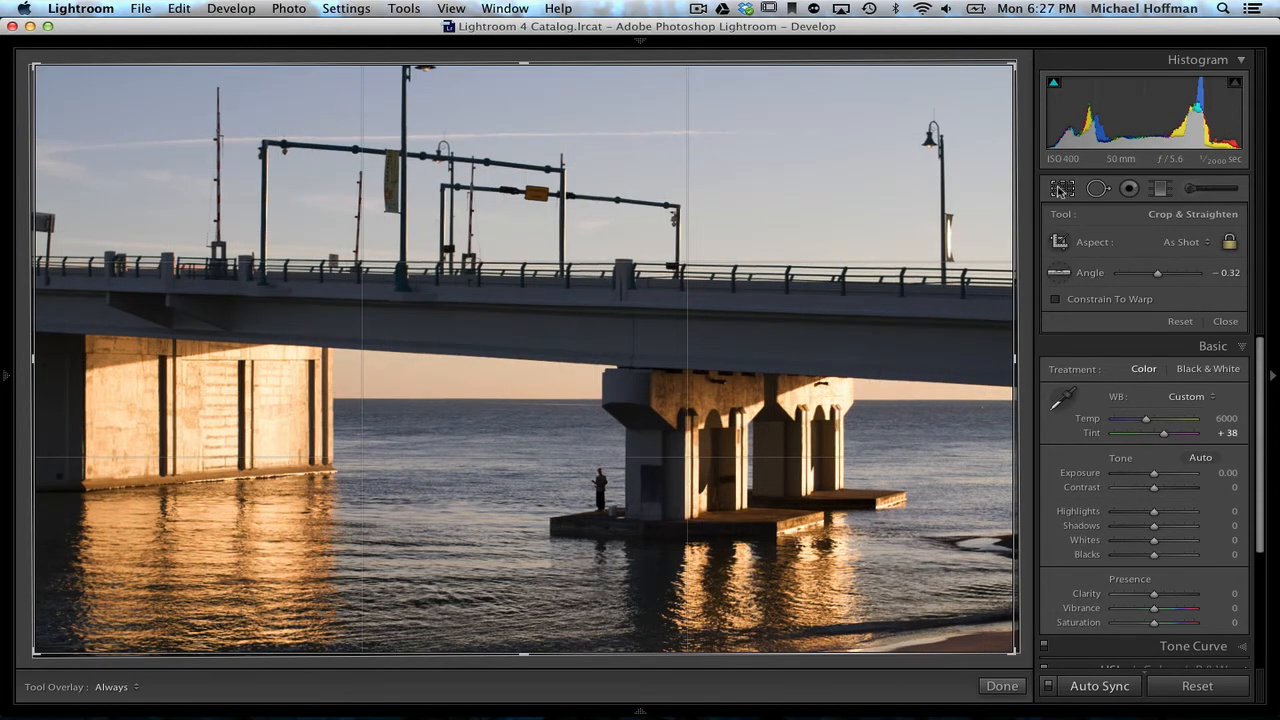
{"action": "left_click", "coordinate": [1062, 190]}
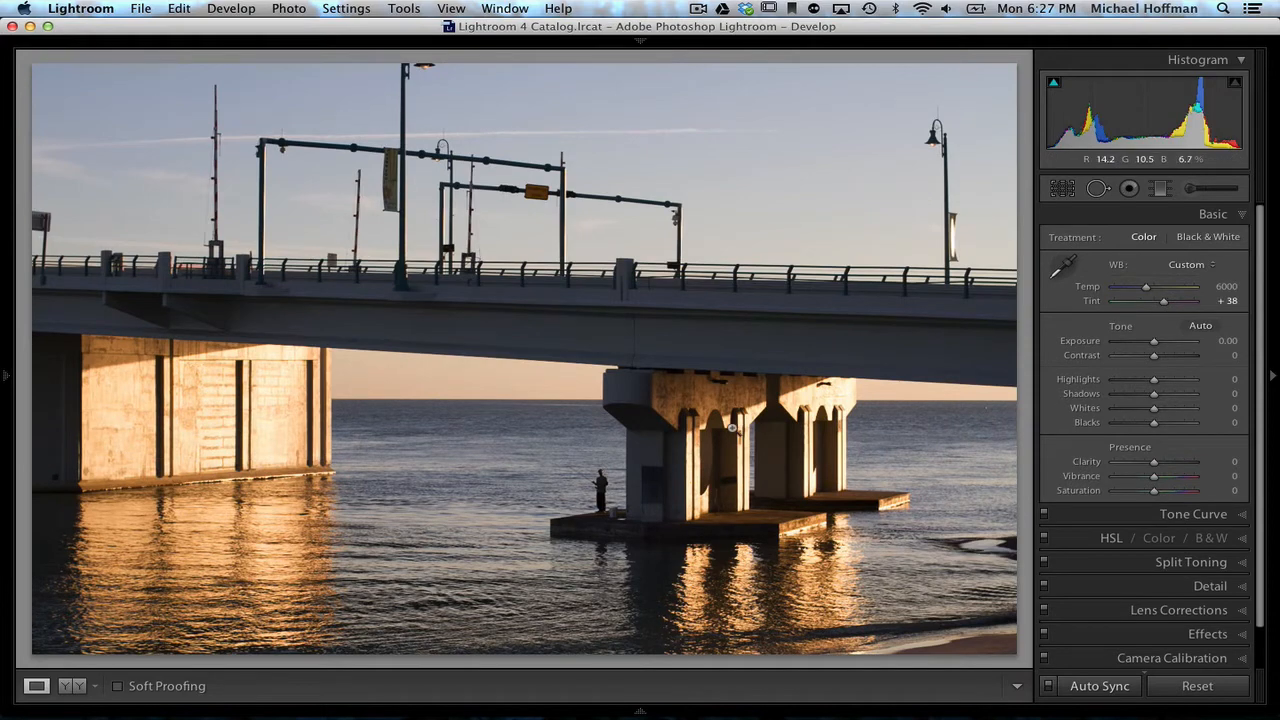
Set Luminance noise reduction to 29 for the synced exposures, judging it on the shadowed bridge pier.
{"action": "left_click", "coordinate": [739, 445]}
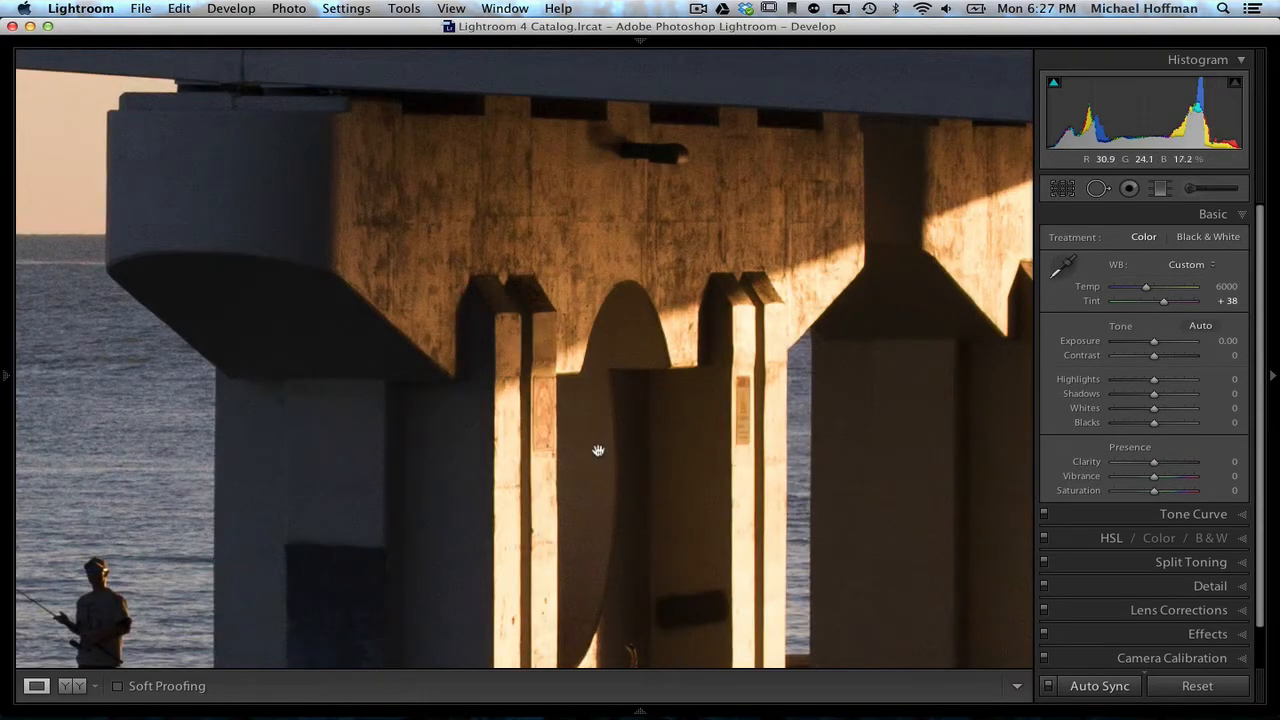
{"action": "left_click", "coordinate": [1242, 587]}
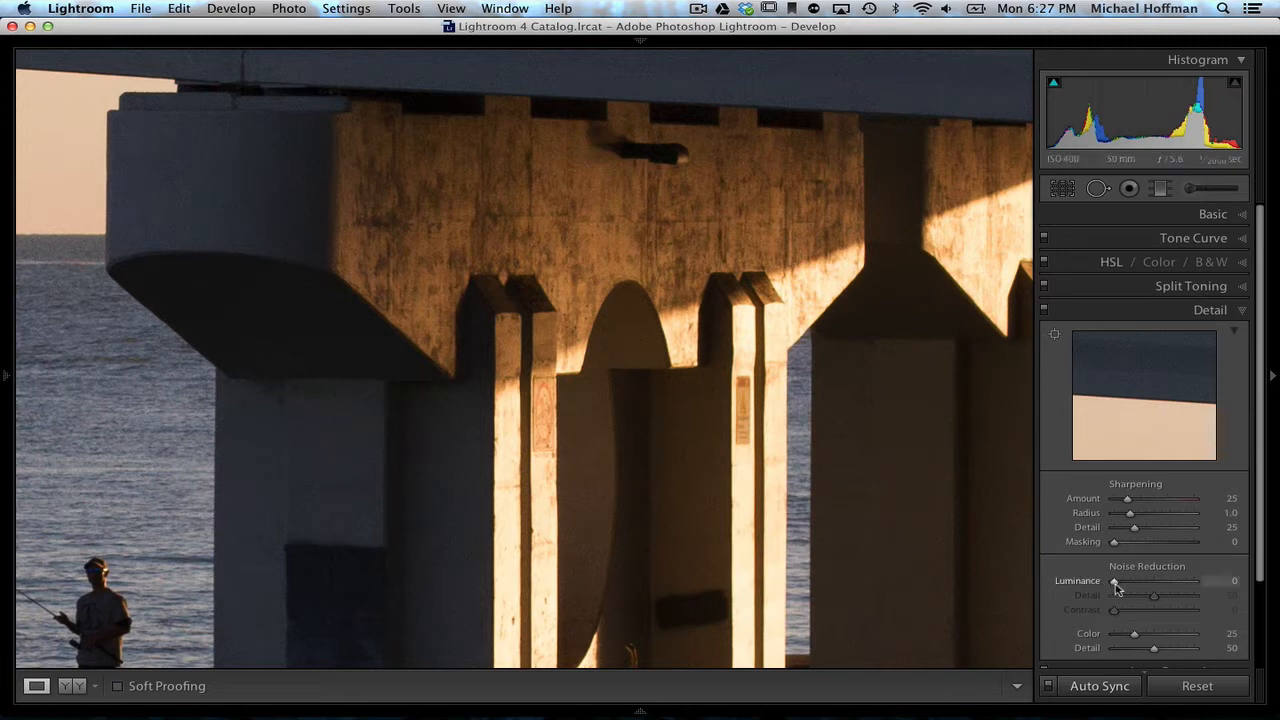
{"action": "left_click_drag", "start_coordinate": [1116, 589], "coordinate": [1133, 590]}
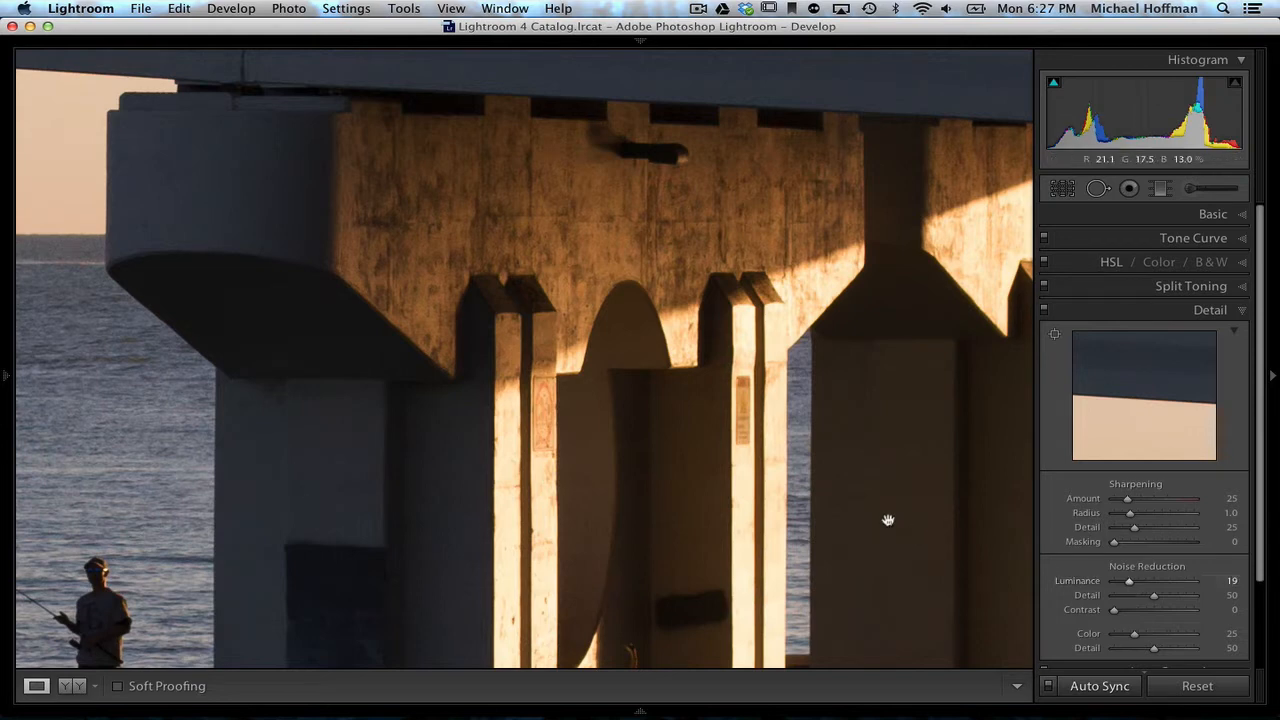
{"action": "left_click_drag", "start_coordinate": [1123, 582], "coordinate": [1139, 588]}
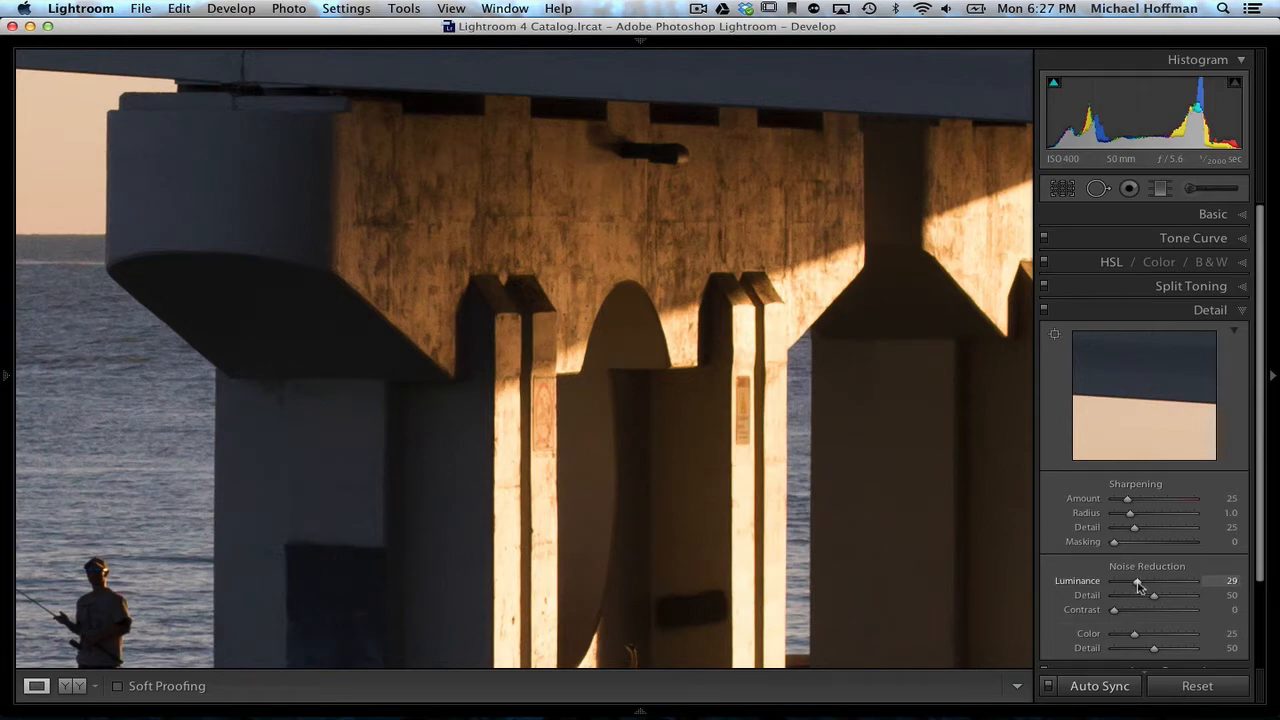
{"action": "left_click", "coordinate": [916, 510]}
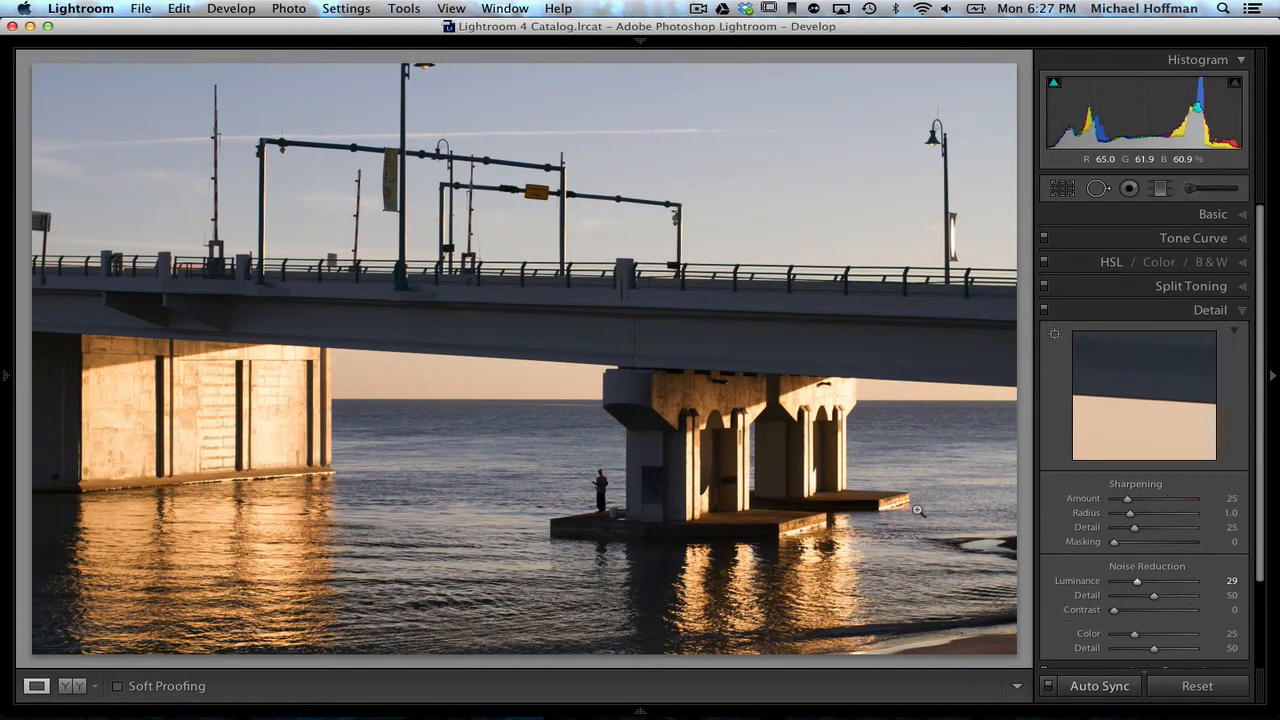
Examine the signal pole's edges for colour fringing and review the chromatic aberration and Basic adjustment settings.
{"action": "left_click", "coordinate": [677, 203]}
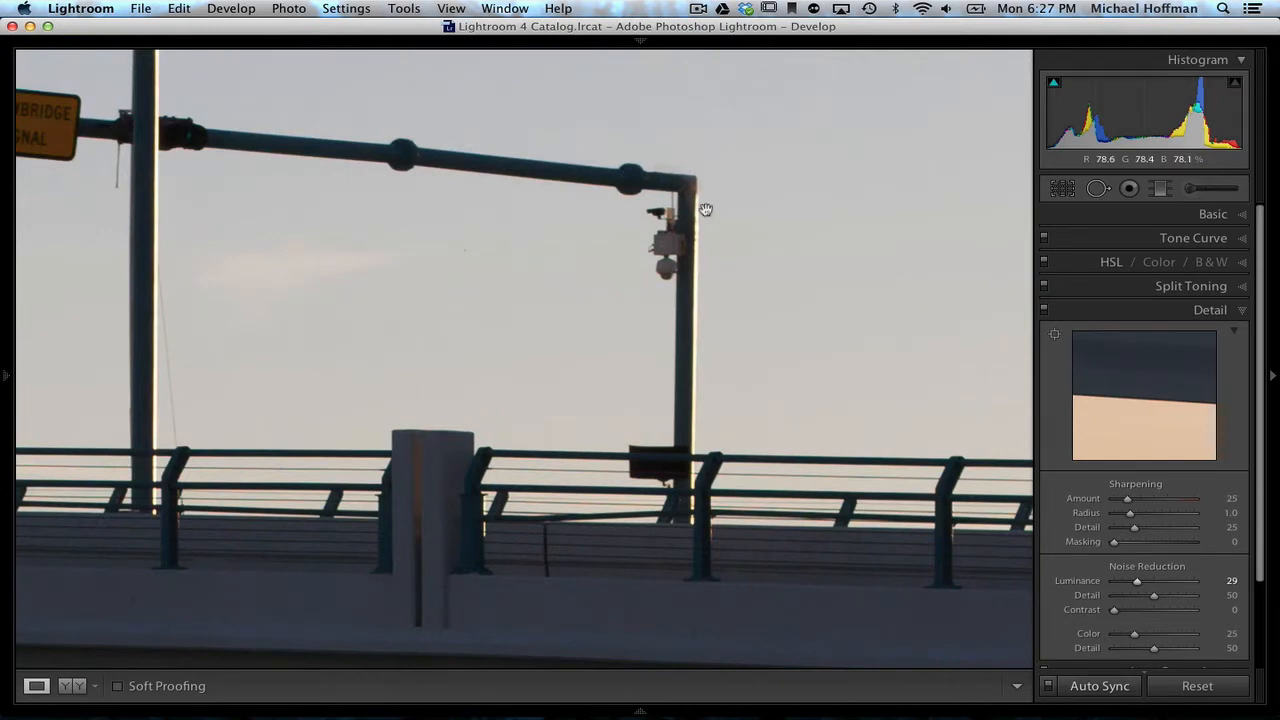
{"action": "left_click", "coordinate": [1243, 312]}
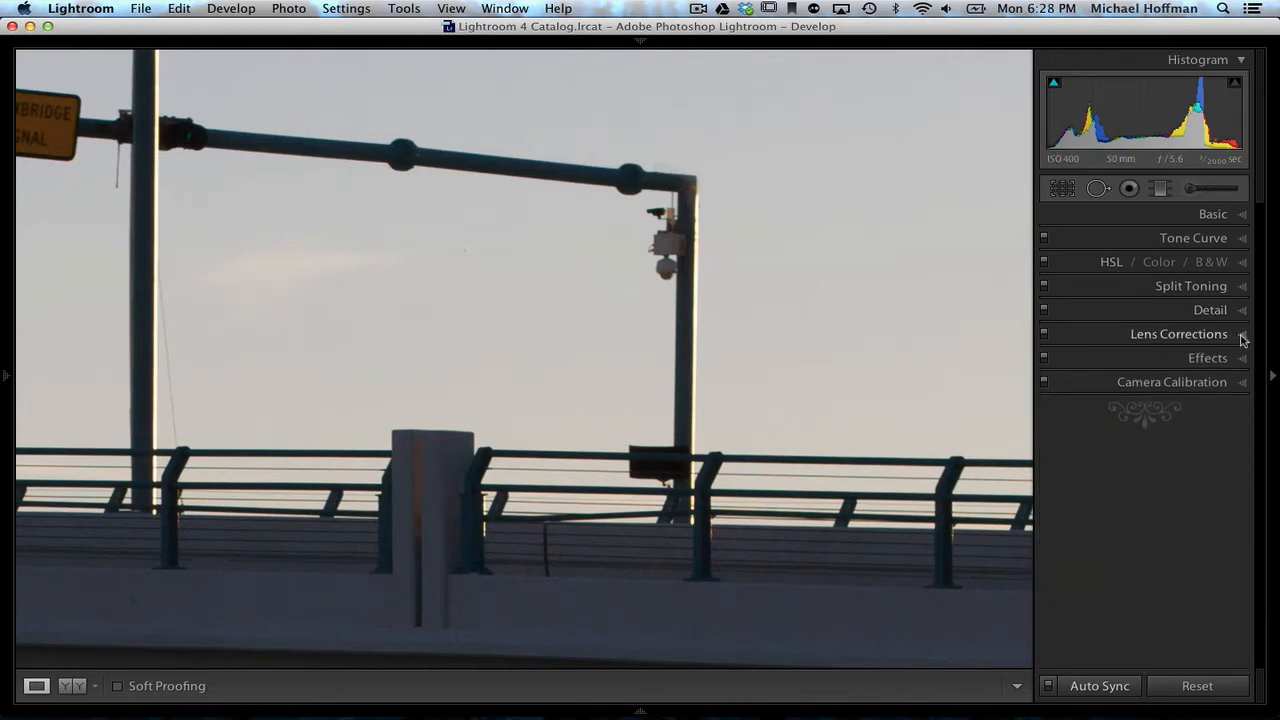
{"action": "left_click", "coordinate": [1243, 336]}
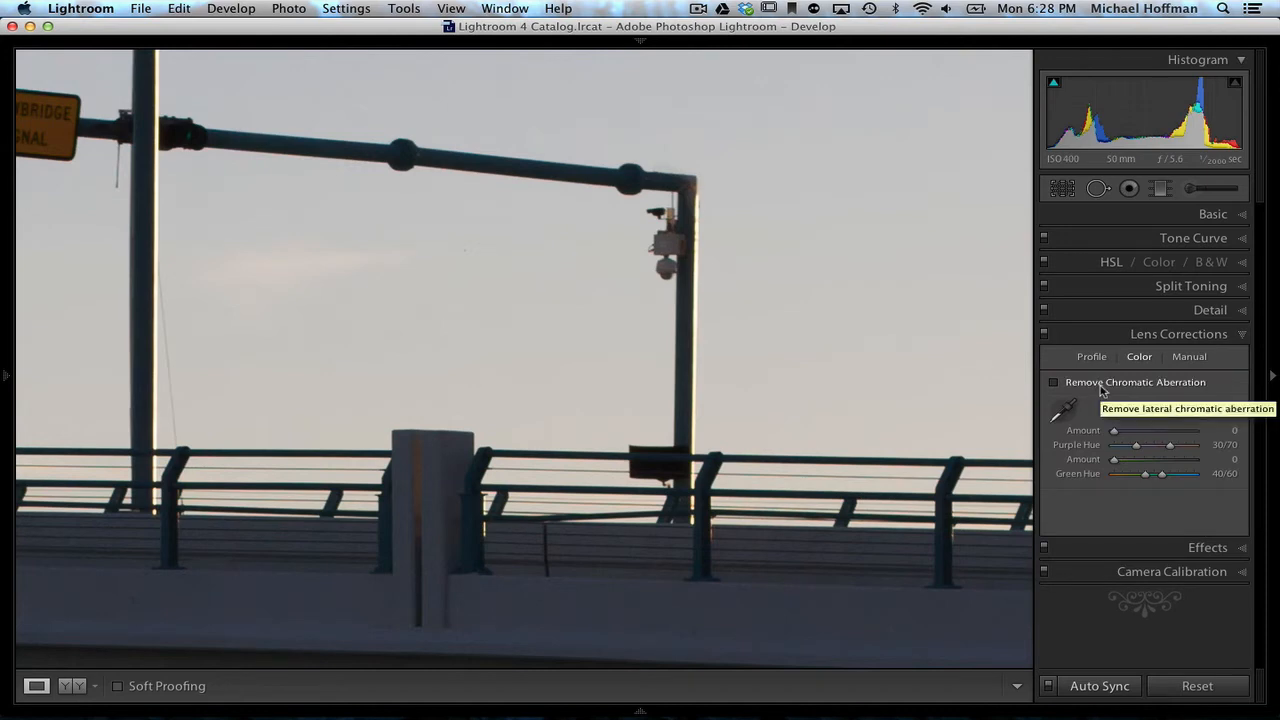
{"action": "left_click", "coordinate": [911, 322]}
{"action": "left_click", "coordinate": [911, 322]}
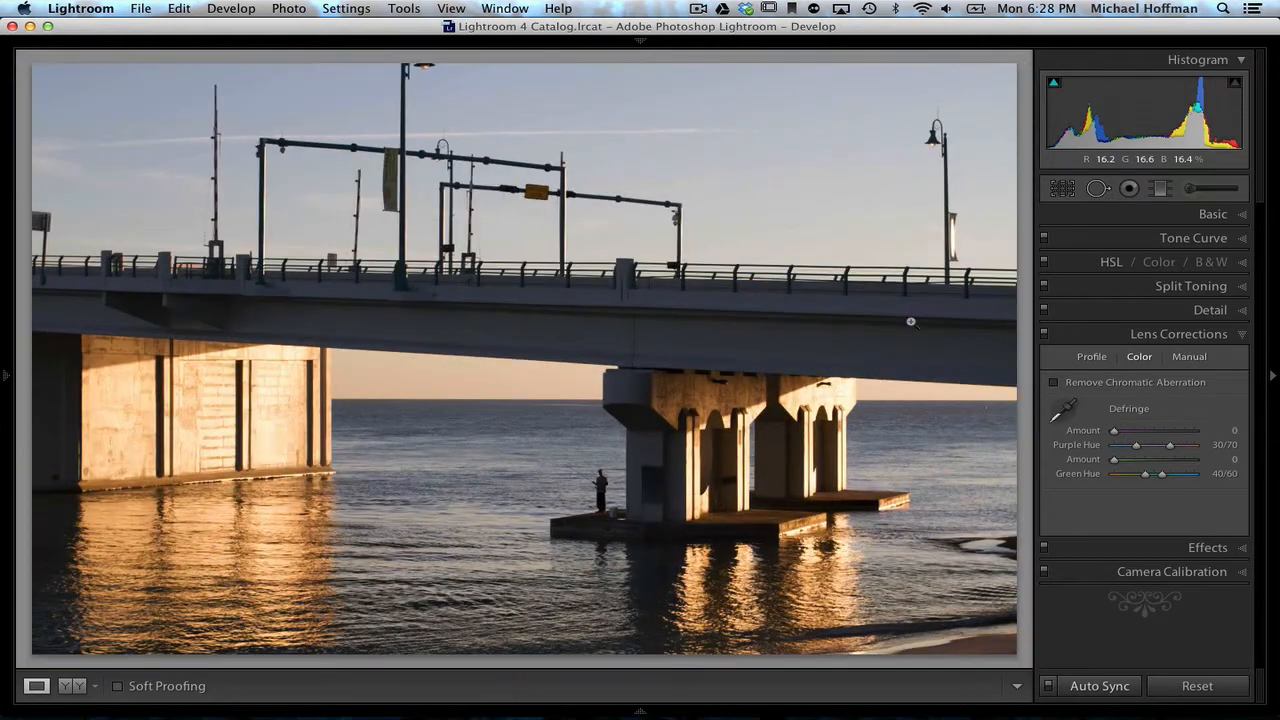
{"action": "left_click", "coordinate": [1240, 217]}
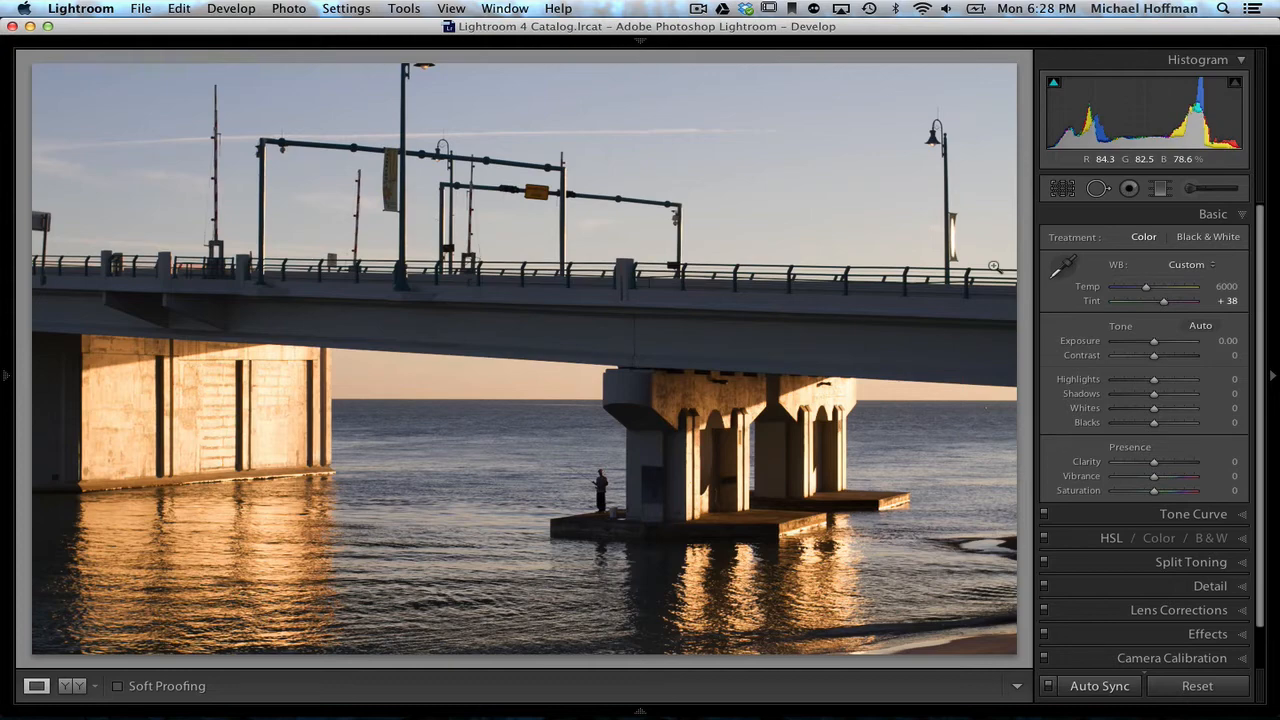
Send the three selected exposures from the Lightroom grid to Photoshop using Merge to HDR Pro.
{"action": "key", "text": "g"}
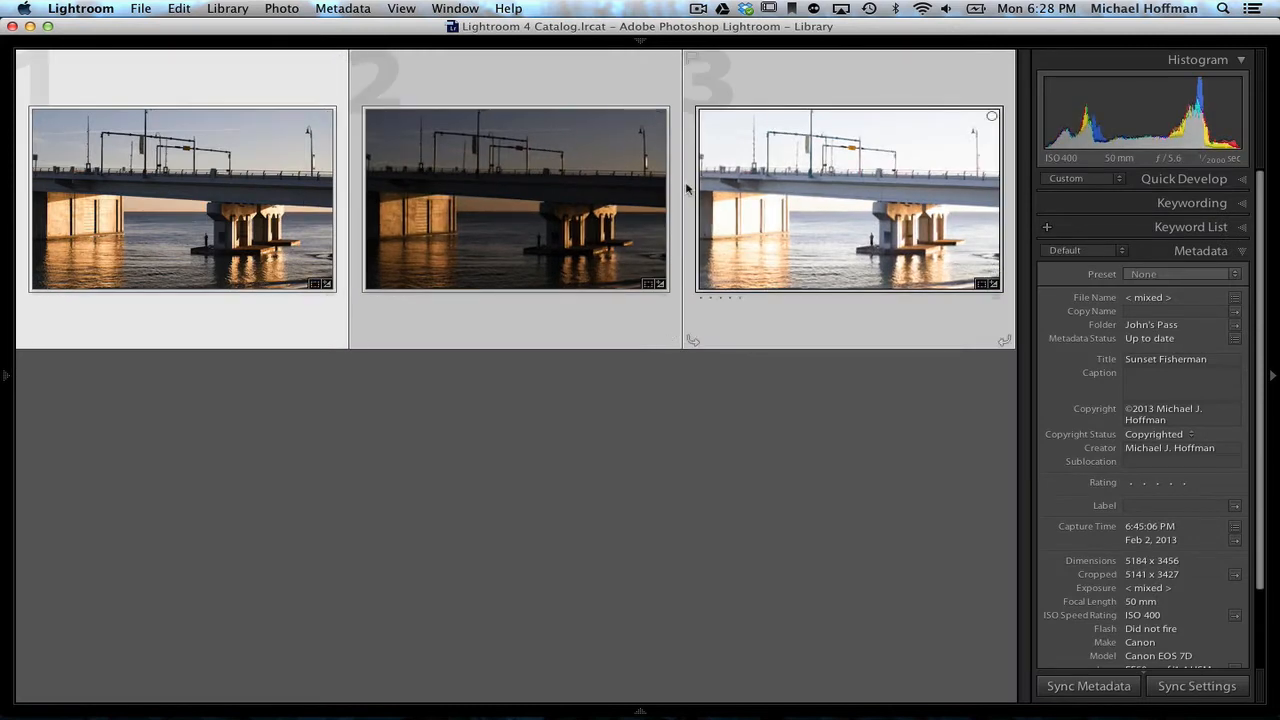
{"action": "right_click", "coordinate": [775, 216]}
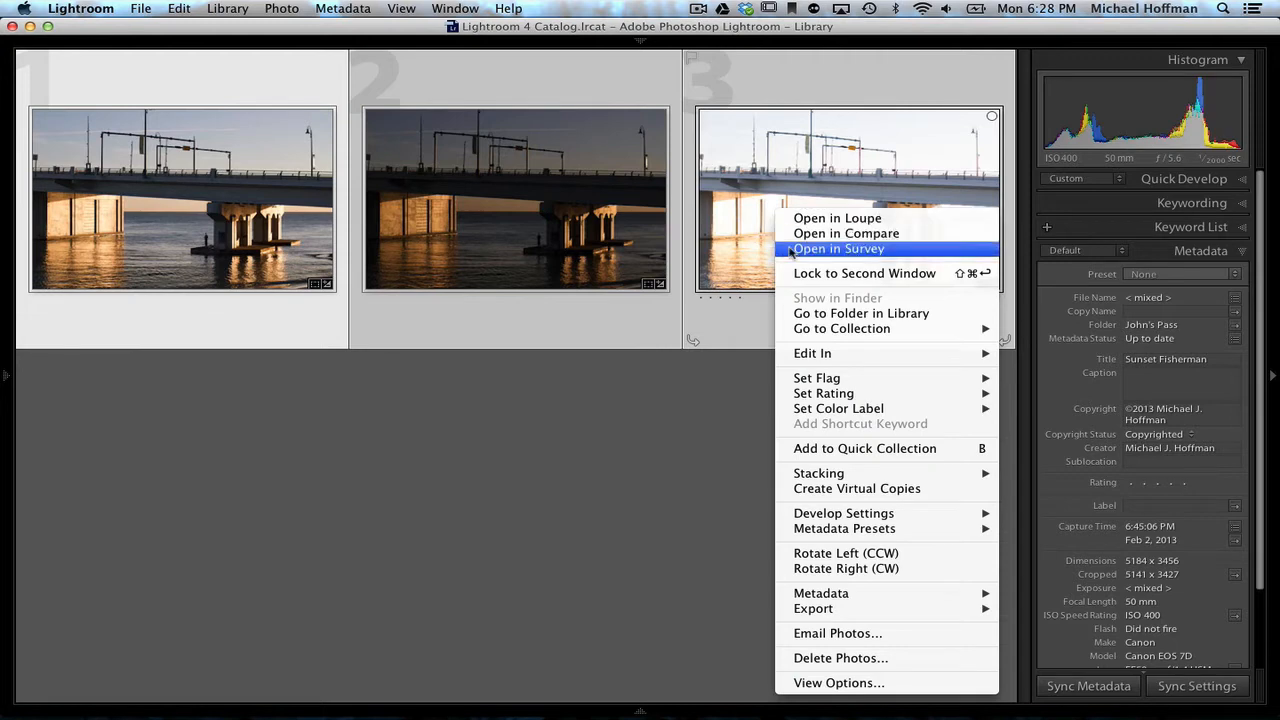
{"action": "mouse_move", "coordinate": [815, 357]}
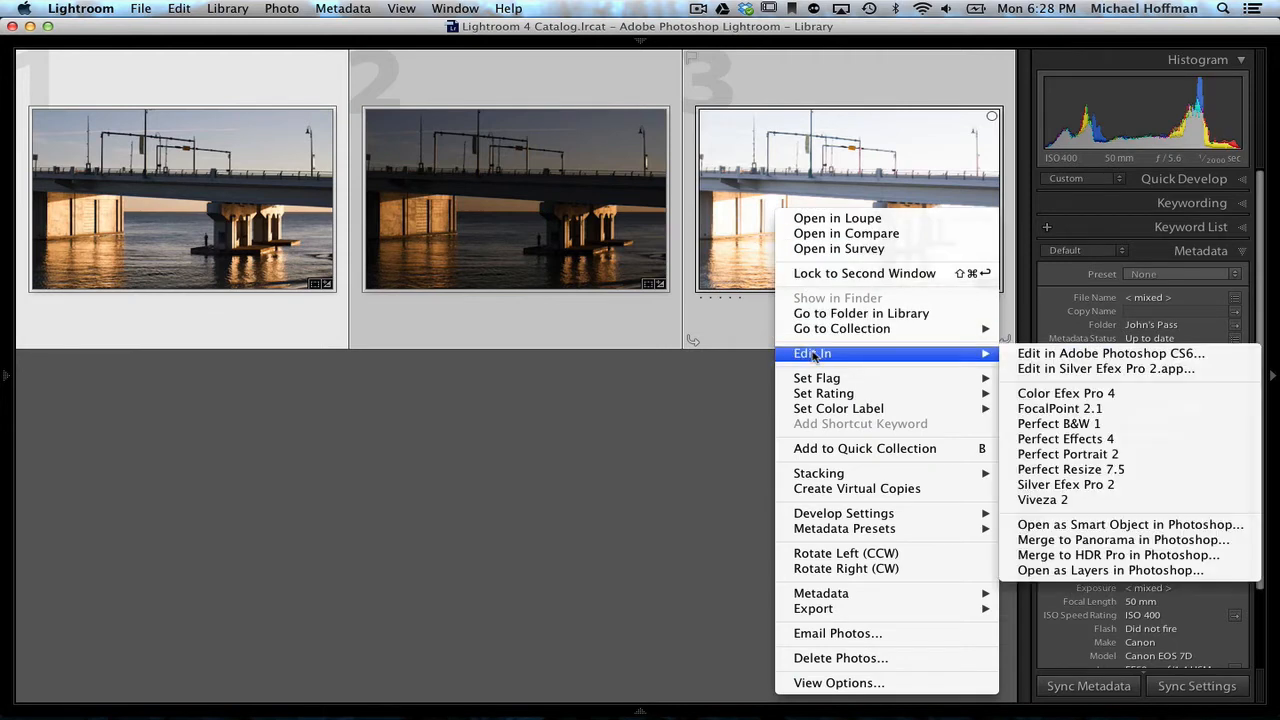
{"action": "left_click", "coordinate": [1053, 556]}
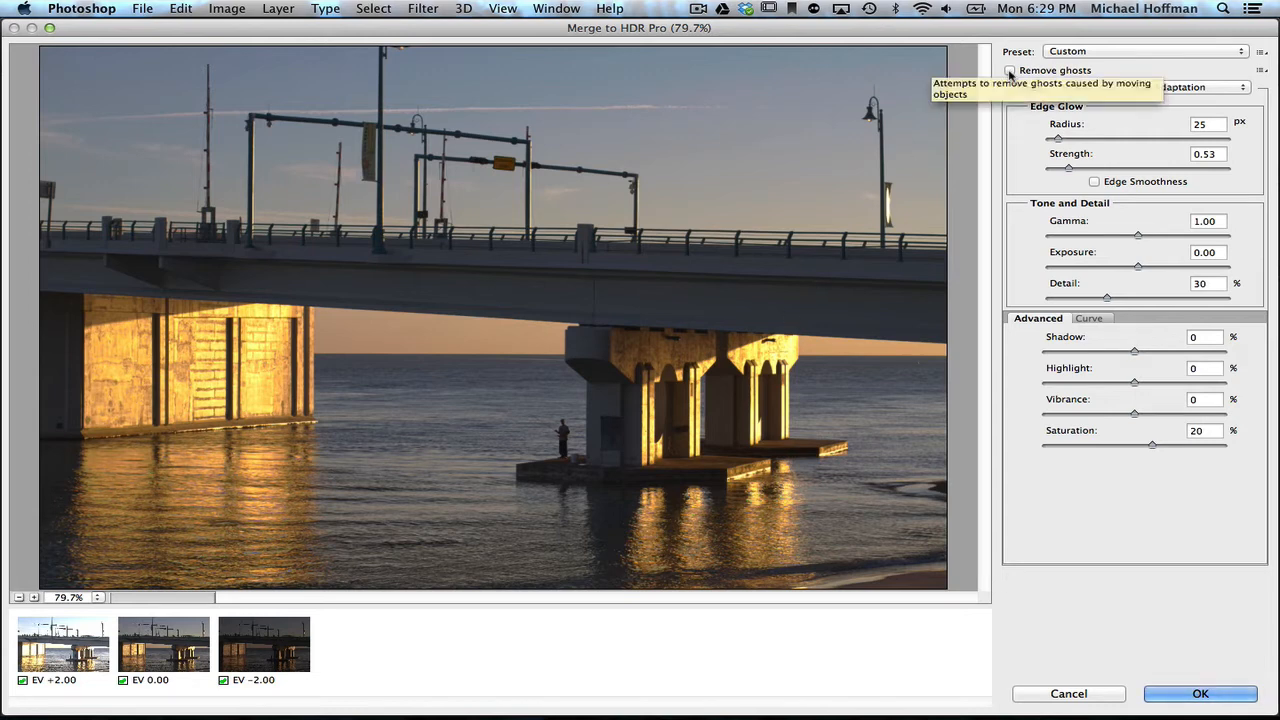
Examine the fisherman and surrounding water in the merged HDR preview at 200% zoom.
{"action": "left_click", "coordinate": [34, 597]}
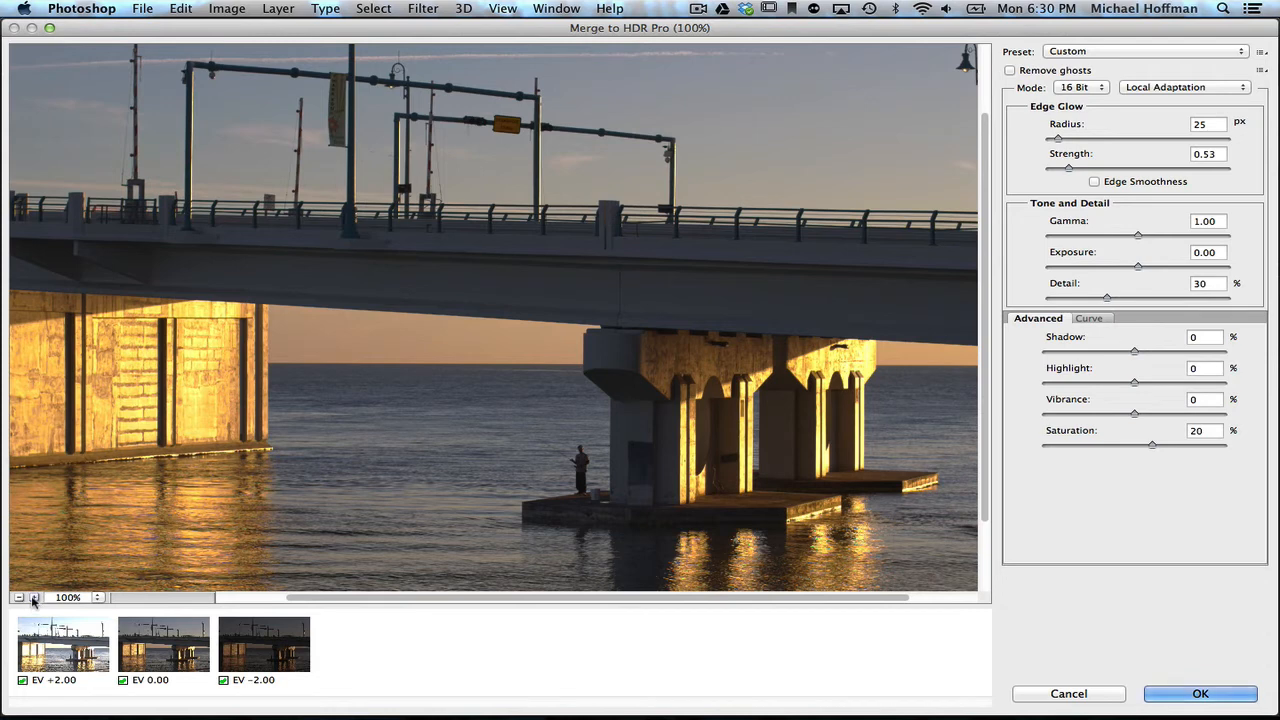
{"action": "left_click", "coordinate": [34, 597]}
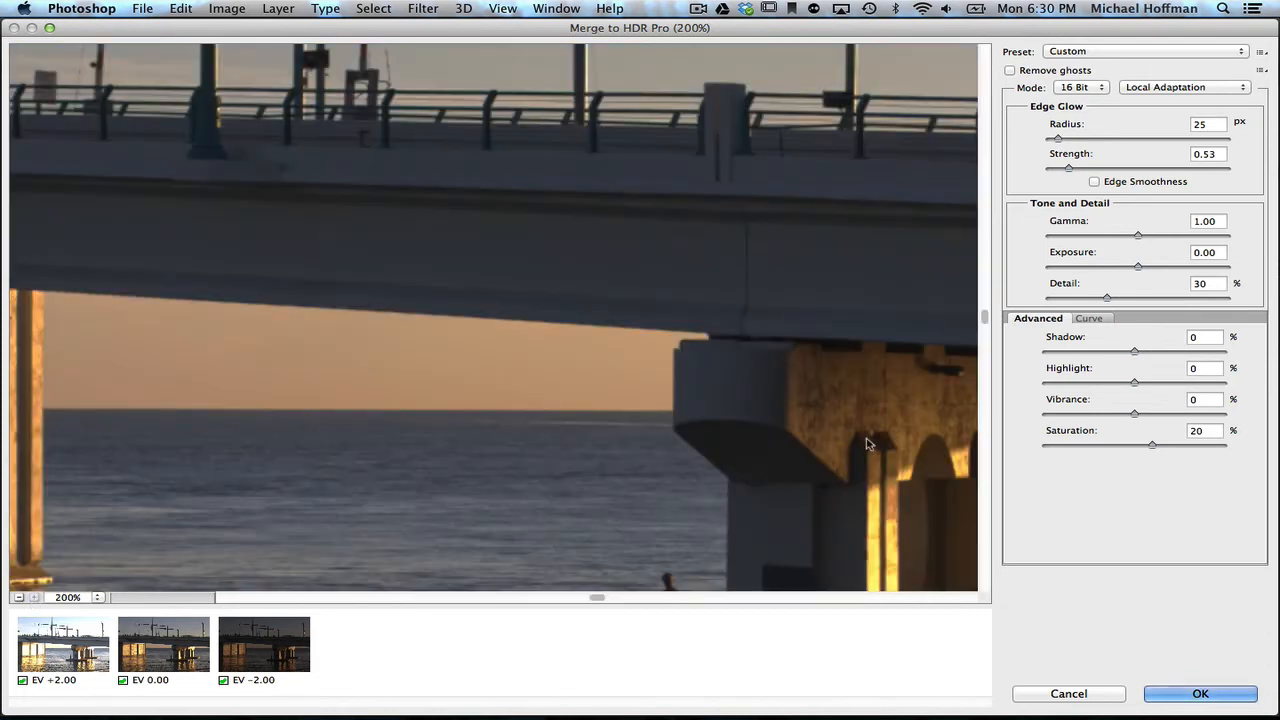
{"action": "left_click_drag", "start_coordinate": [985, 316], "coordinate": [986, 500]}
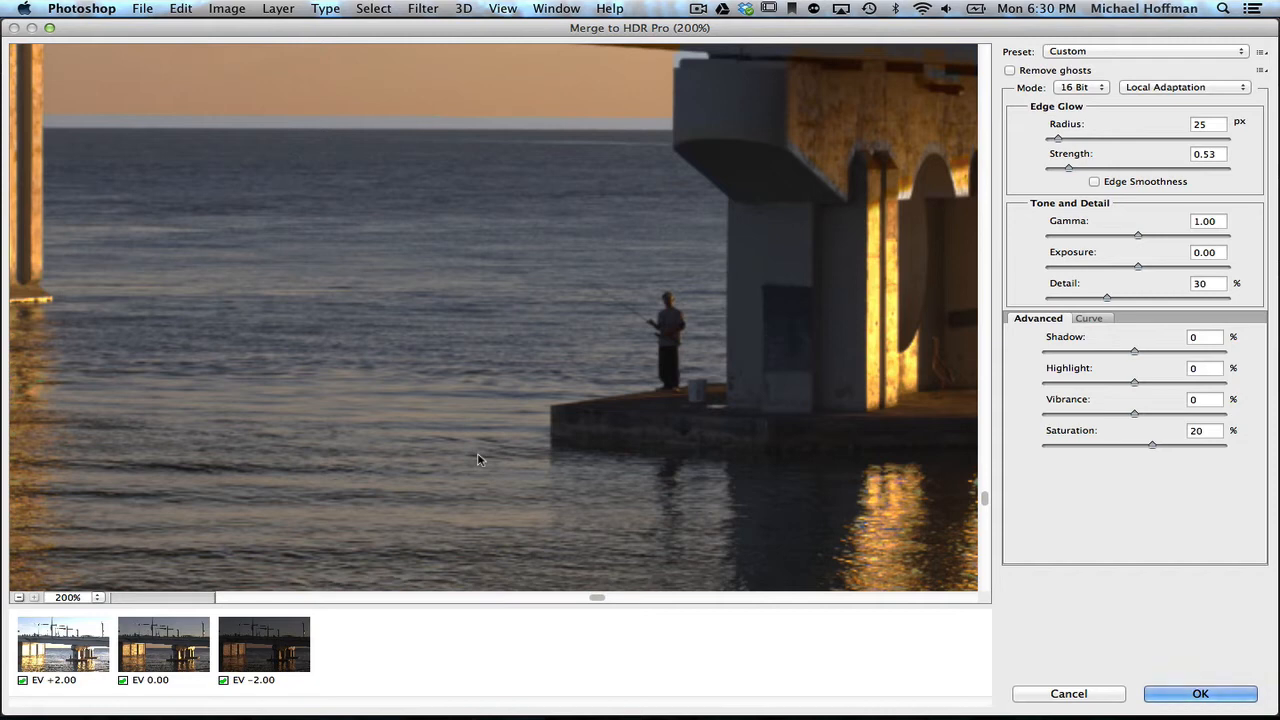
Turn on ghost removal and, after comparing the three exposures as the base, use the EV 0.00 exposure.
{"action": "left_click", "coordinate": [1010, 71]}
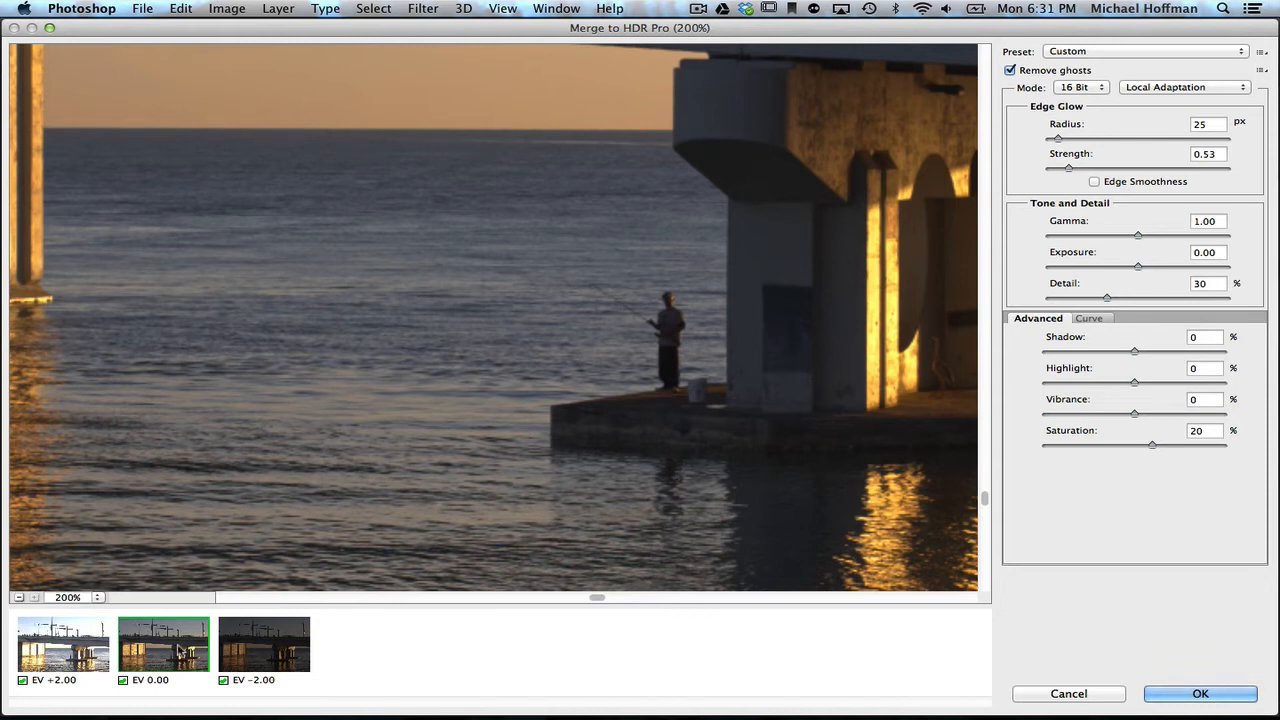
{"action": "left_click", "coordinate": [270, 652]}
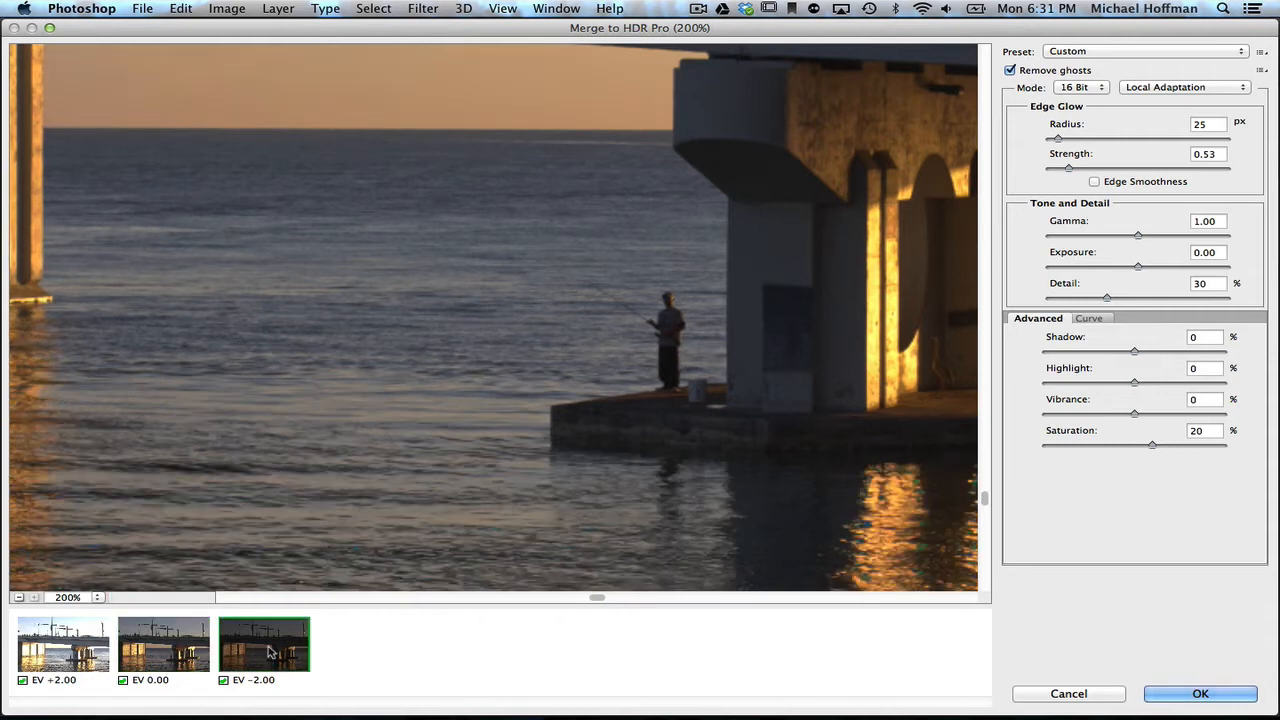
{"action": "left_click", "coordinate": [188, 651]}
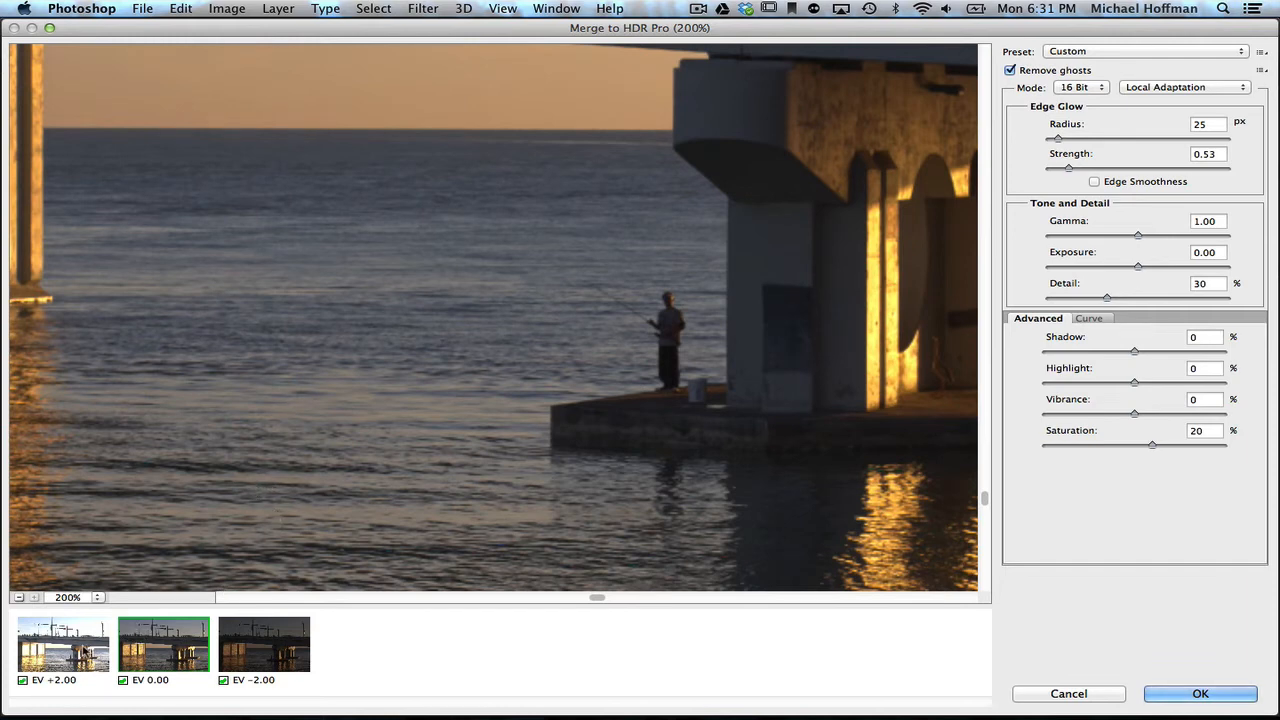
{"action": "left_click", "coordinate": [86, 652]}
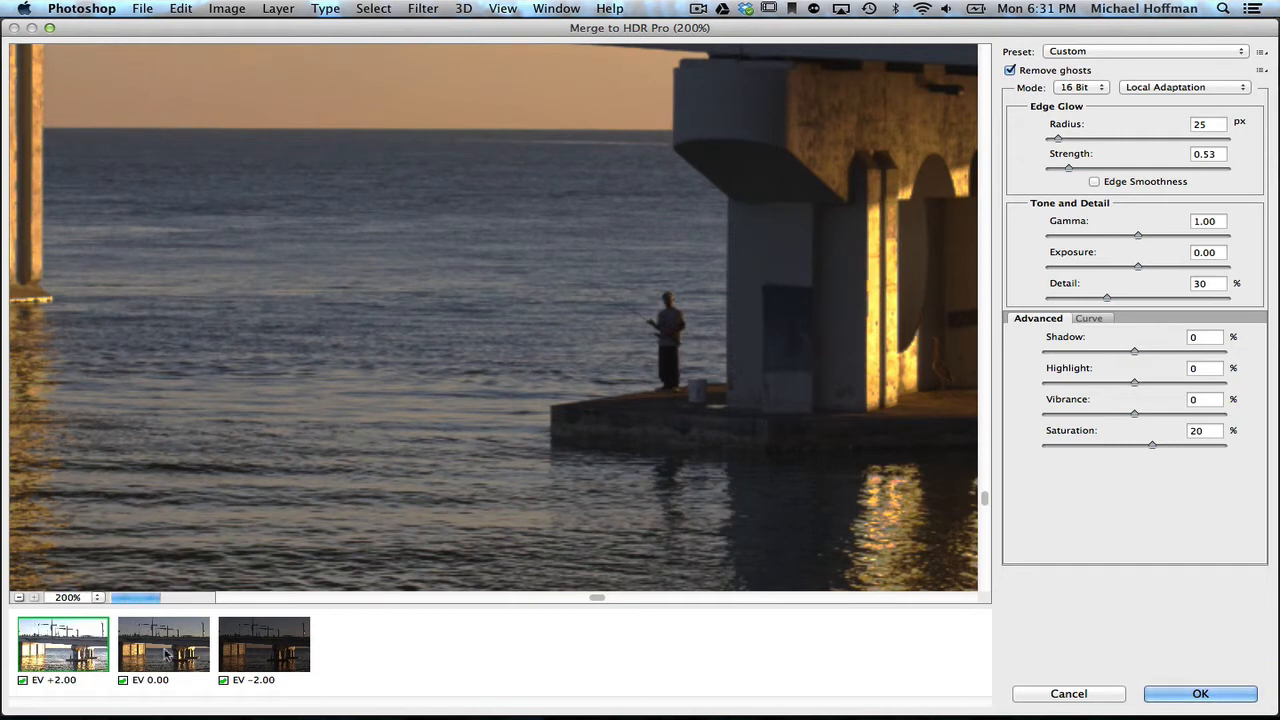
{"action": "left_click", "coordinate": [166, 652]}
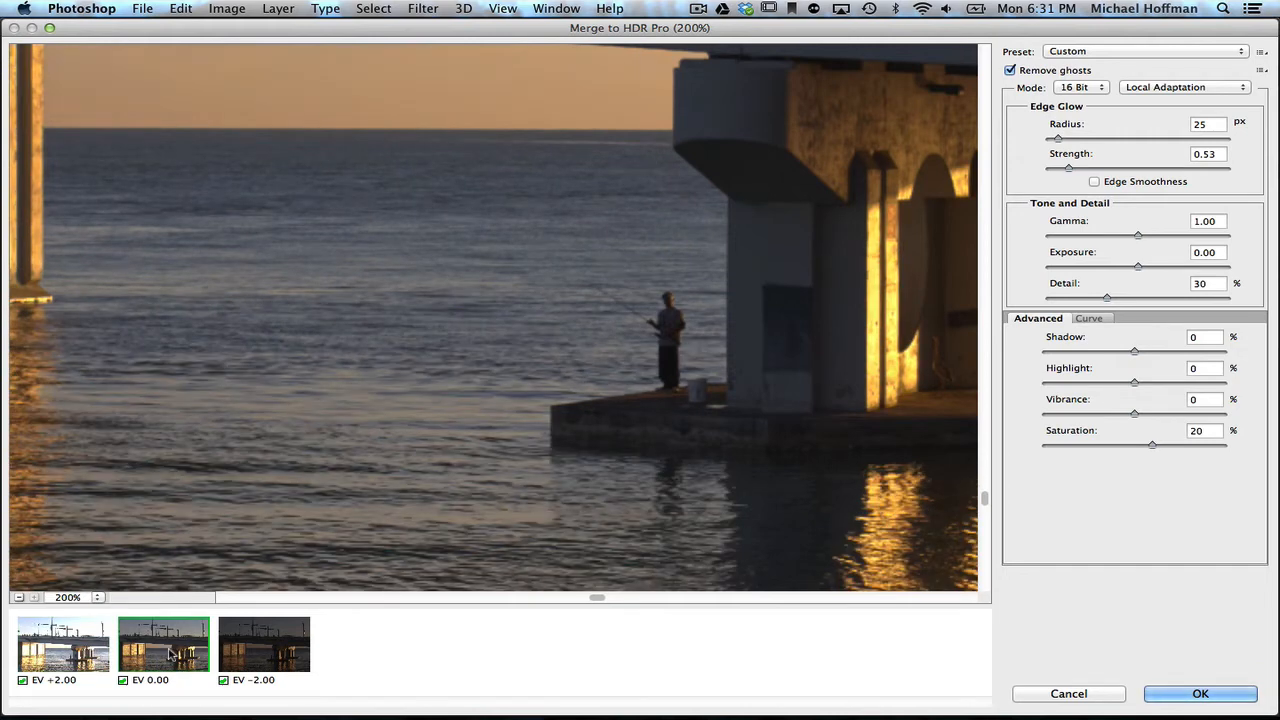
Review the tone-mapping methods available for the 16-bit merge and keep Local Adaptation.
{"action": "left_click", "coordinate": [19, 597]}
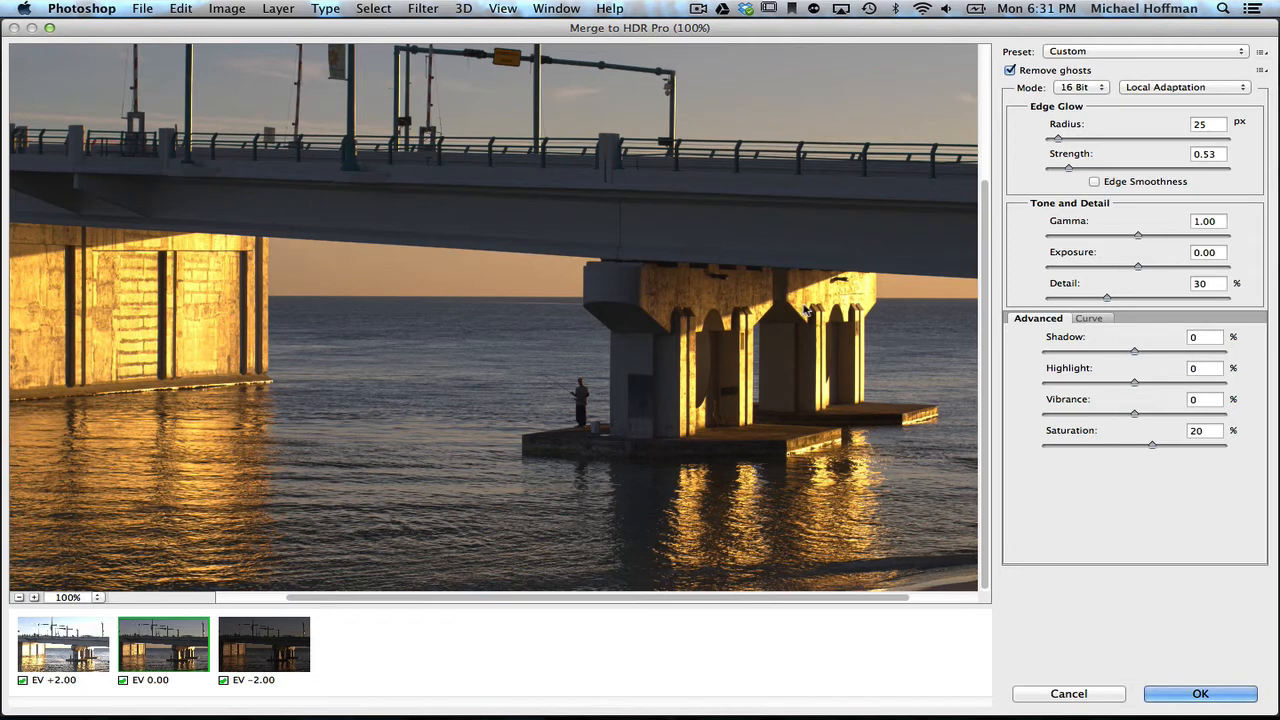
{"action": "left_click", "coordinate": [1193, 89]}
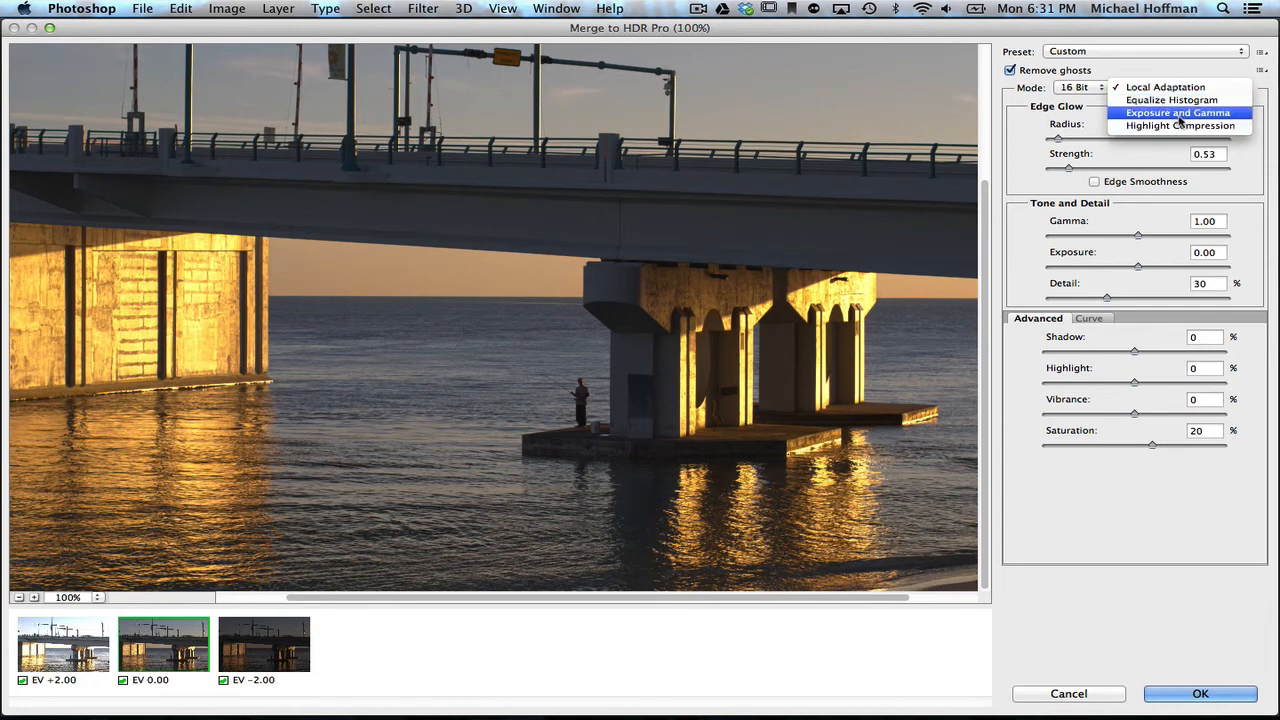
{"action": "left_click", "coordinate": [1204, 89]}
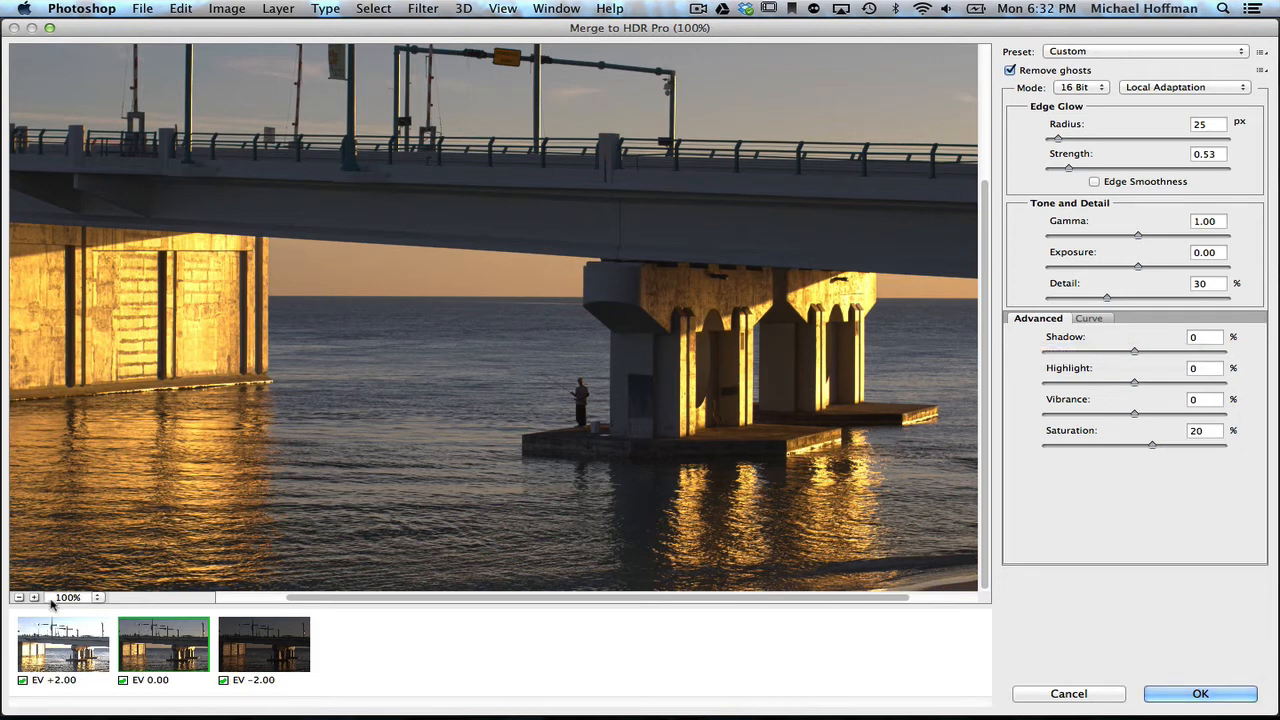
Fit the whole bridge preview in view and apply the Scott5 preset to the HDR merge.
{"action": "left_click", "coordinate": [98, 598]}
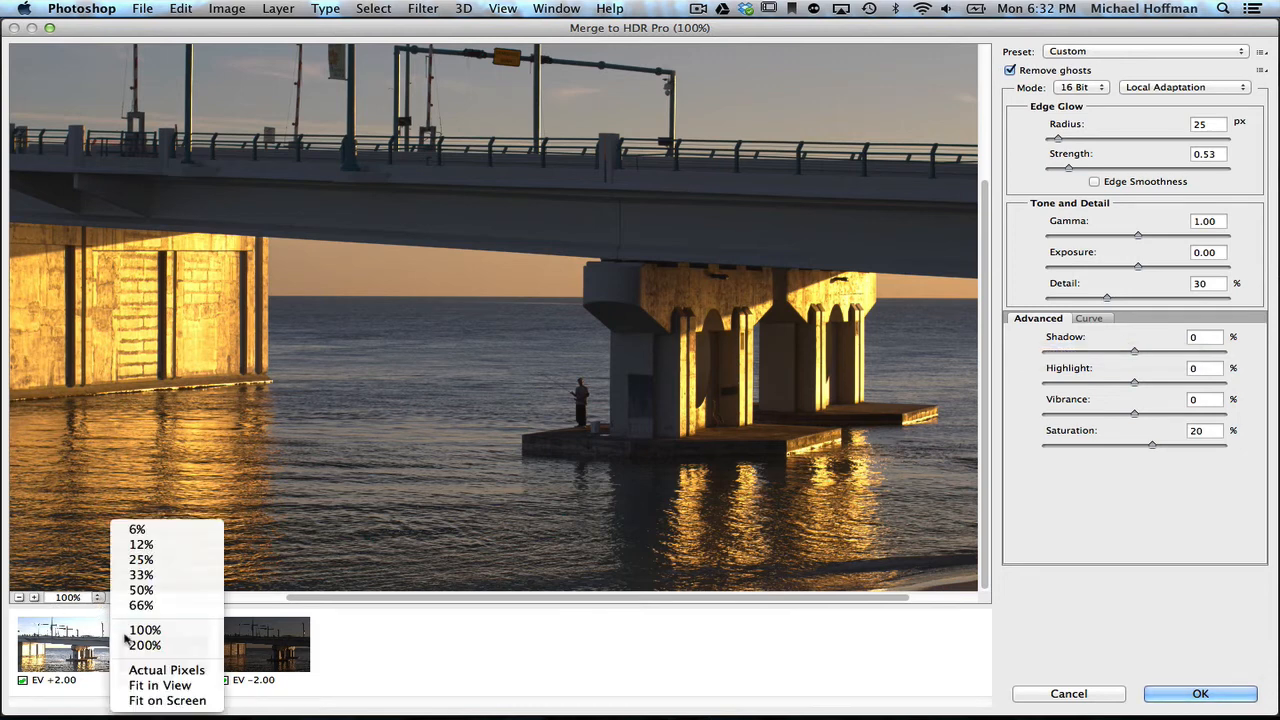
{"action": "left_click", "coordinate": [143, 692]}
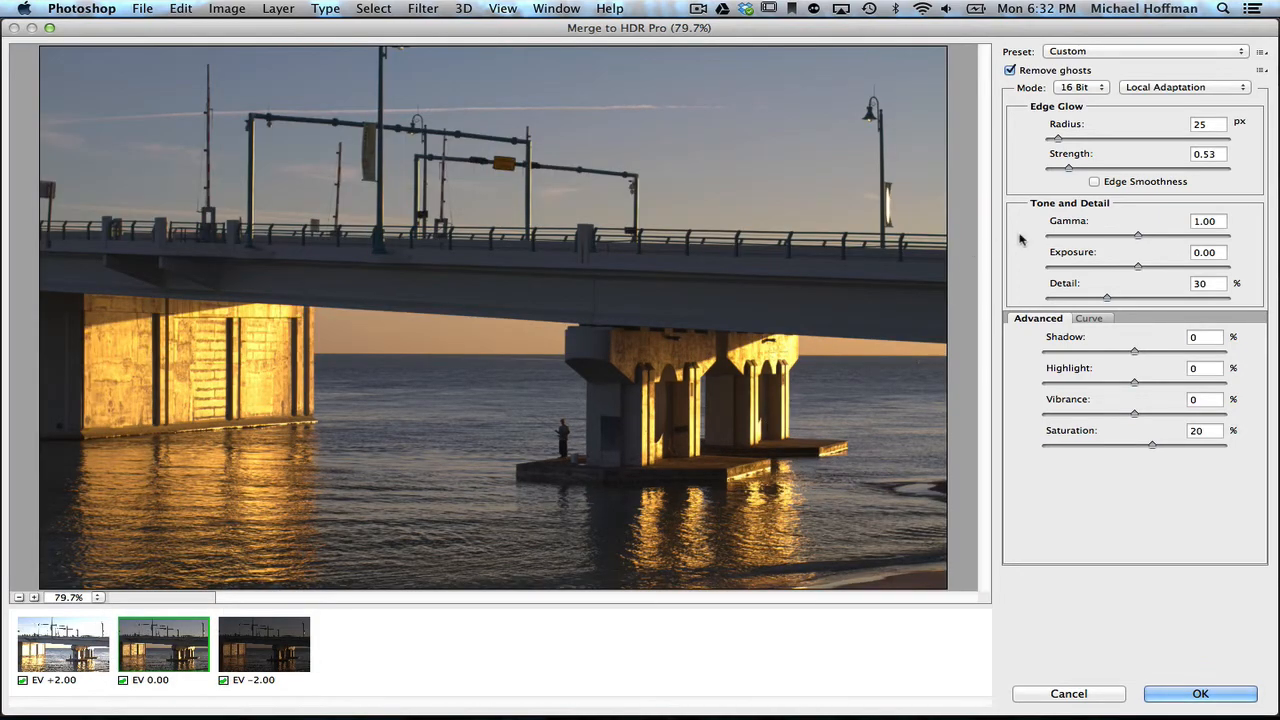
{"action": "left_click", "coordinate": [1113, 54]}
{"action": "mouse_move", "coordinate": [1132, 12]}
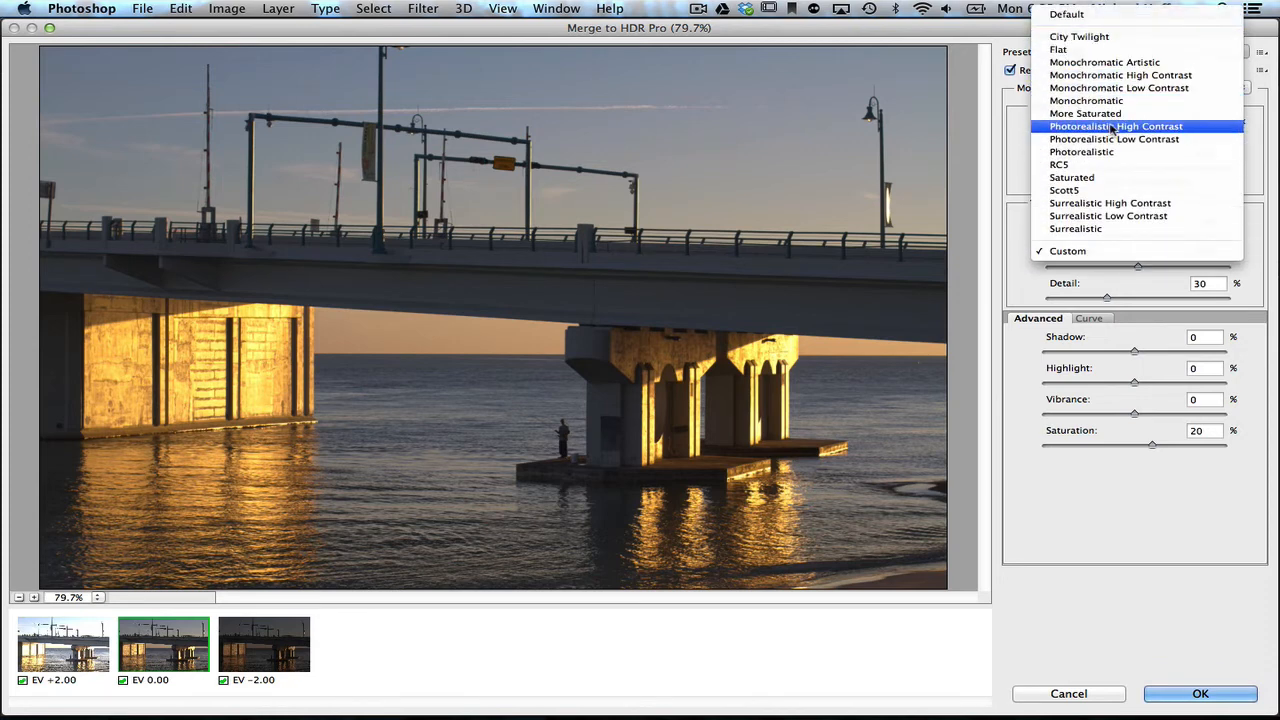
{"action": "left_click", "coordinate": [1064, 191]}
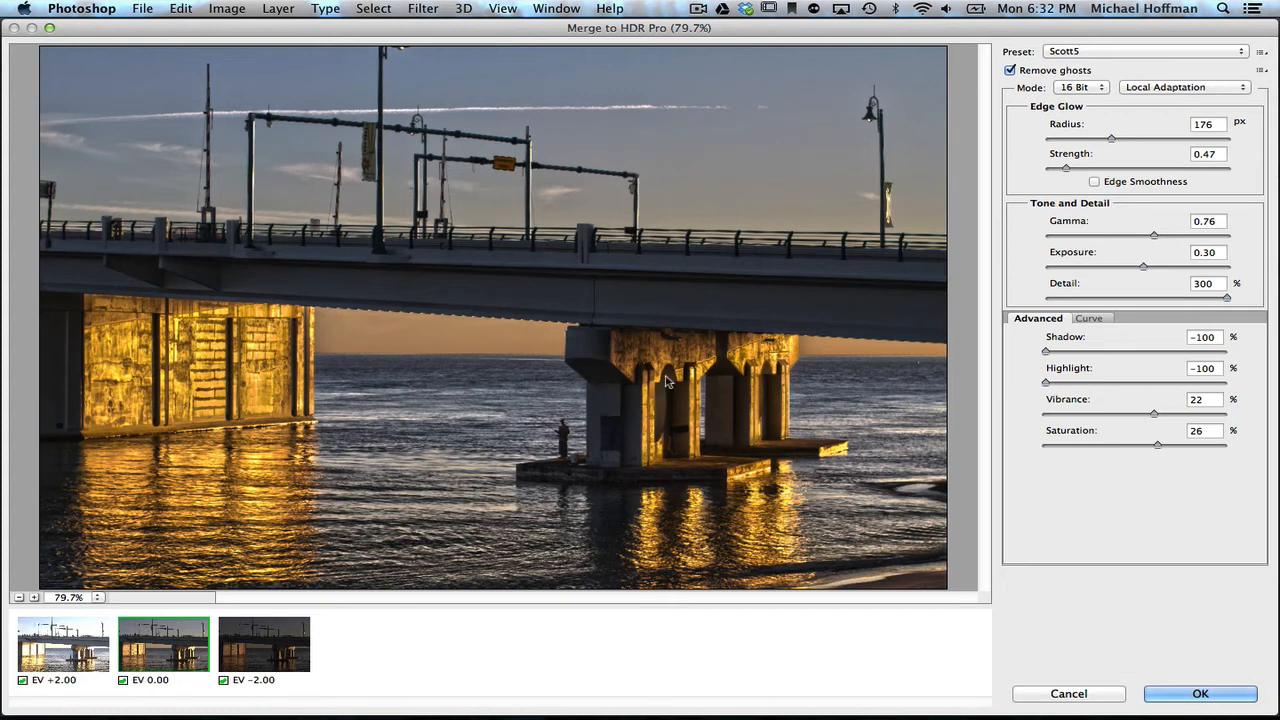
Reduce the HDR merge's Detail to -14% to soften the texture on the bridge and water.
{"action": "left_click", "coordinate": [1228, 299]}
{"action": "left_click_drag", "start_coordinate": [1228, 299], "coordinate": [1109, 300]}
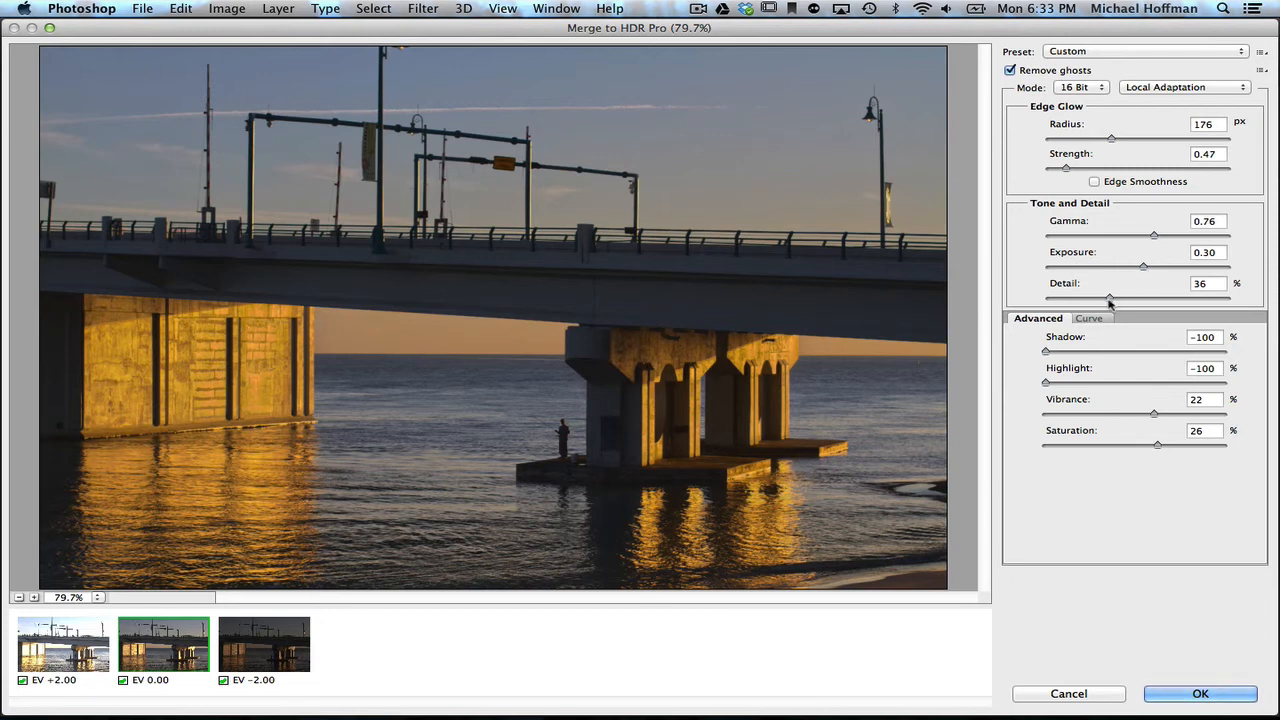
{"action": "left_click_drag", "start_coordinate": [1109, 301], "coordinate": [1089, 301]}
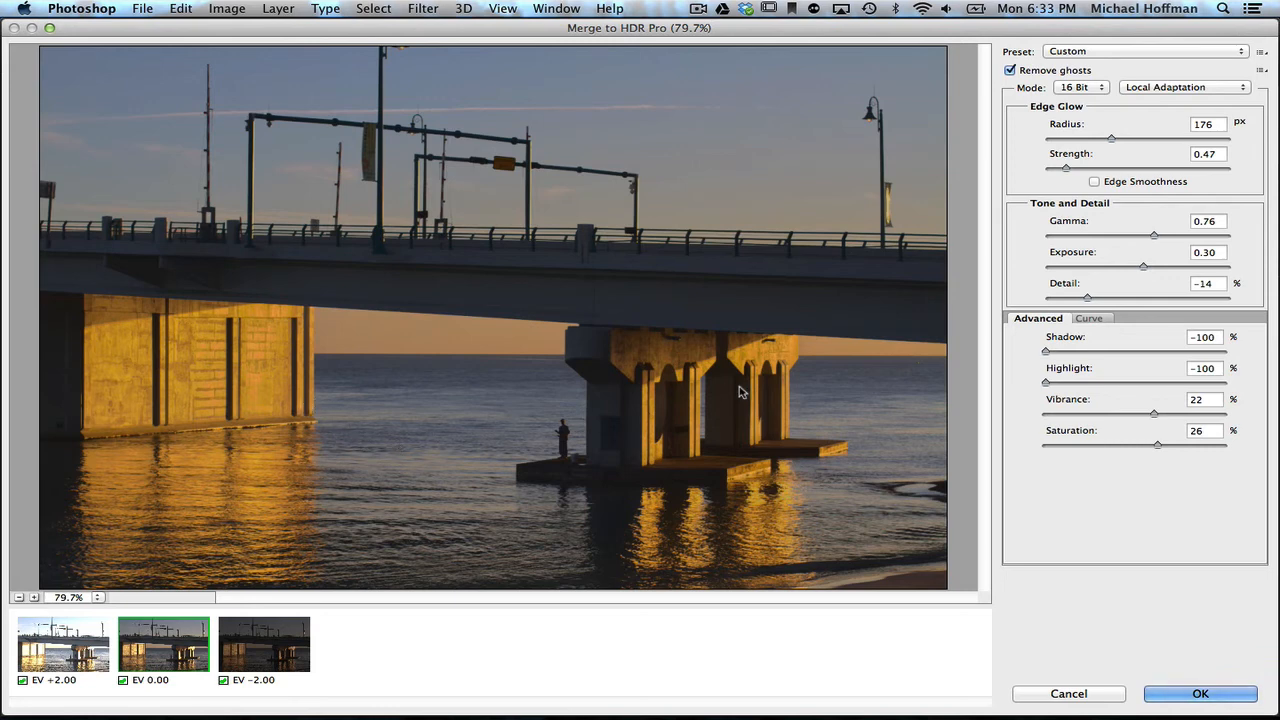
Set the HDR merge's Exposure to 0.50 and Gamma to 0.68.
{"action": "left_click", "coordinate": [1144, 268]}
{"action": "left_click_drag", "start_coordinate": [1144, 270], "coordinate": [1148, 271]}
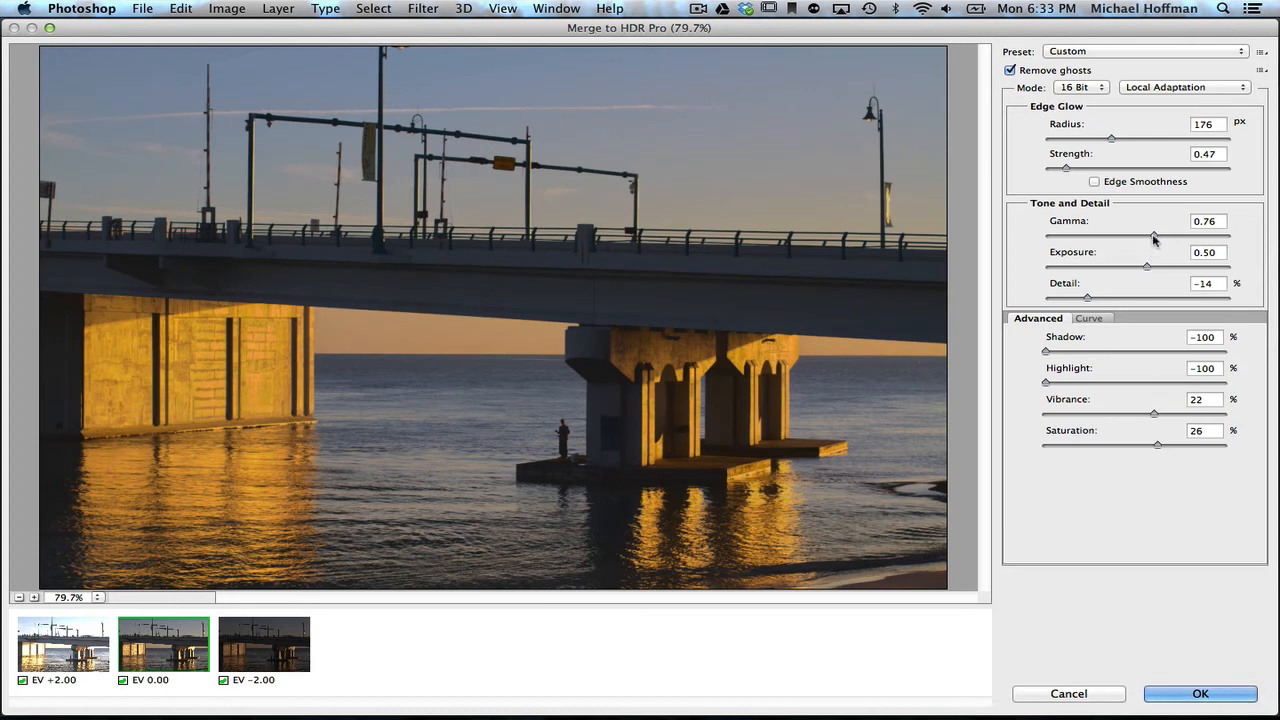
{"action": "left_click", "coordinate": [1155, 236]}
{"action": "mouse_move", "coordinate": [1155, 236]}
{"action": "left_mouse_down"}
{"action": "mouse_move", "coordinate": [1128, 237]}
{"action": "mouse_move", "coordinate": [1161, 237]}
{"action": "left_mouse_up"}
{"action": "left_click", "coordinate": [1157, 237]}
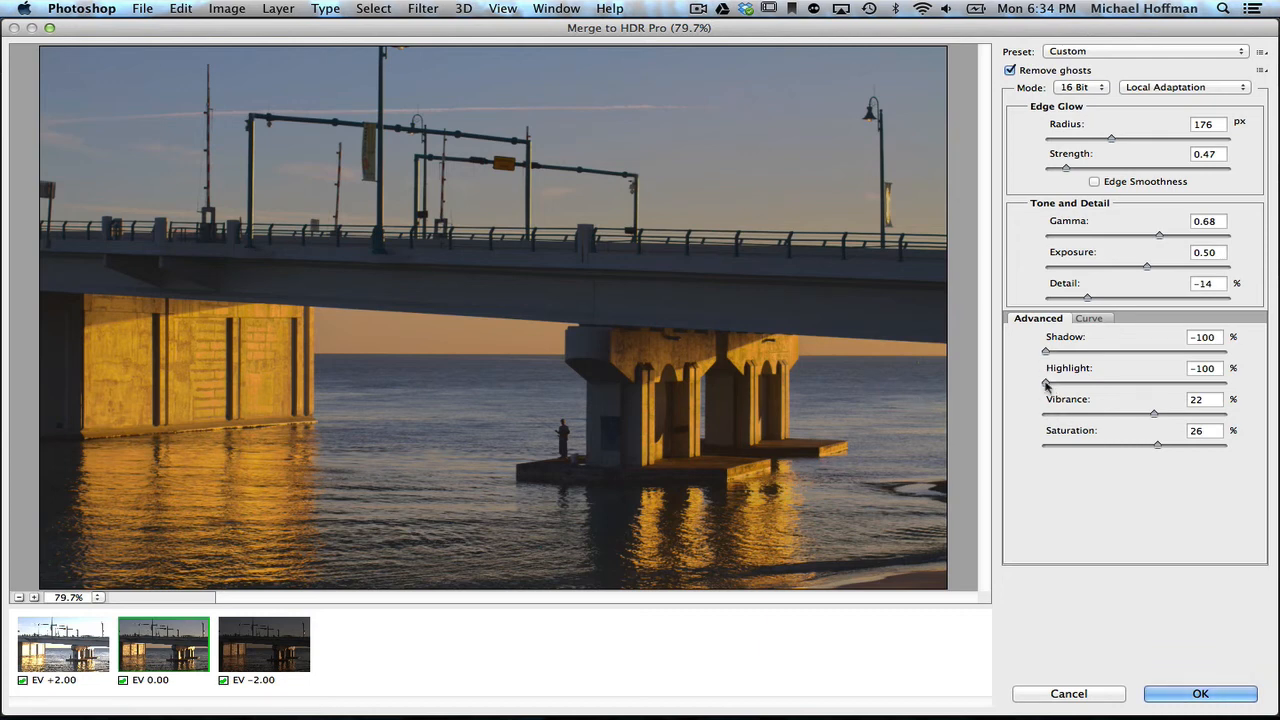
Set the HDR merge's Highlight to -57% and Saturation to 42%.
{"action": "left_click_drag", "start_coordinate": [1046, 379], "coordinate": [1084, 386]}
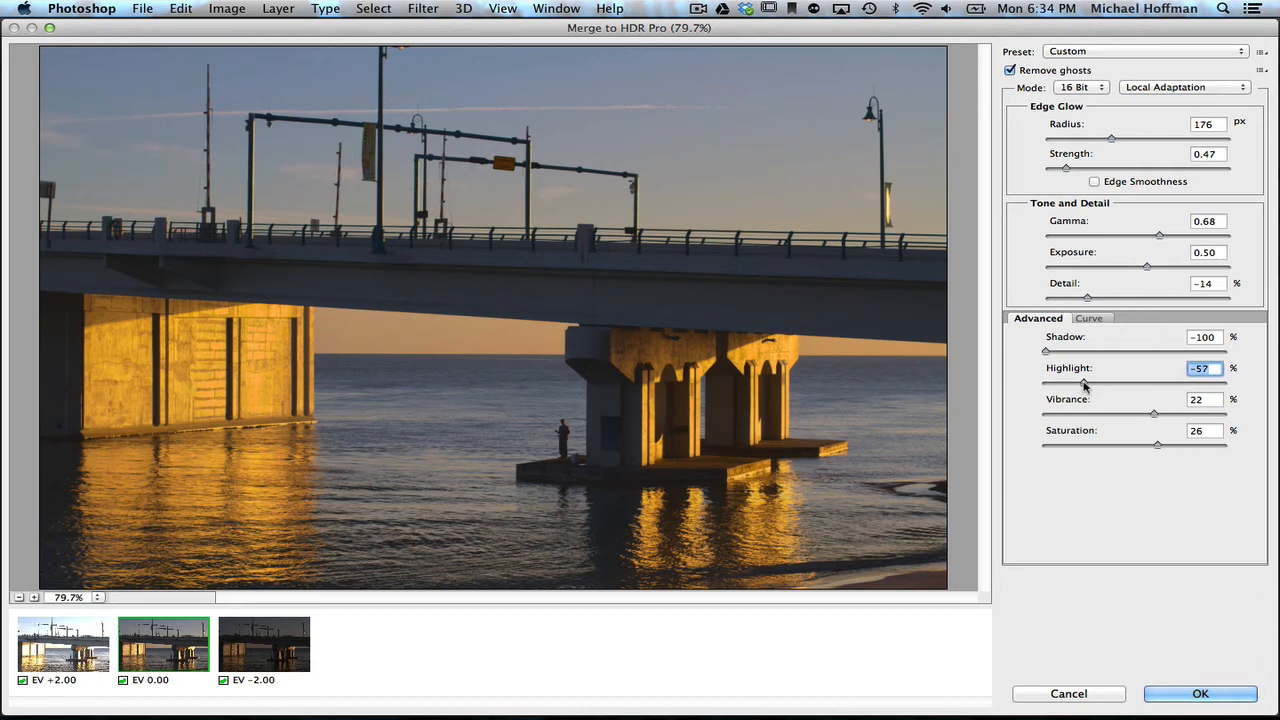
{"action": "left_click", "coordinate": [1158, 447]}
{"action": "left_click_drag", "start_coordinate": [1158, 447], "coordinate": [1173, 449]}
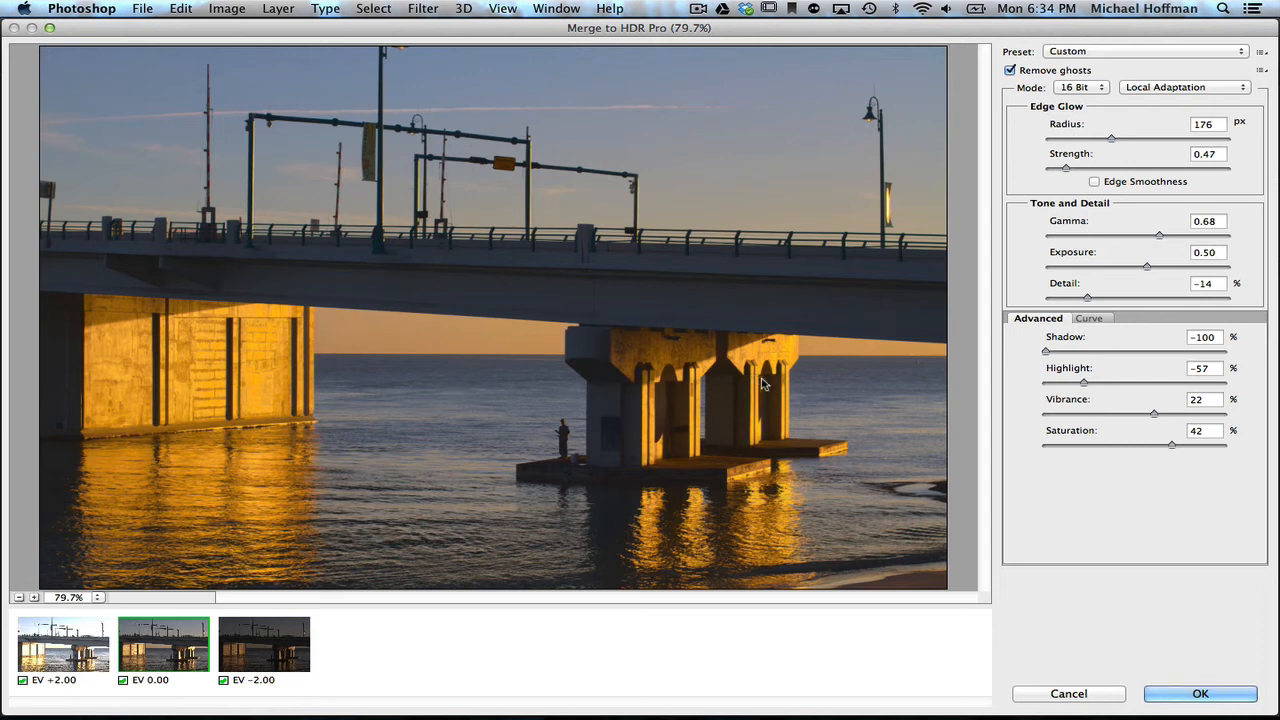
Complete the HDR merge and add a Hue/Saturation adjustment layer above the merged bridge image.
{"action": "left_click", "coordinate": [1186, 694]}
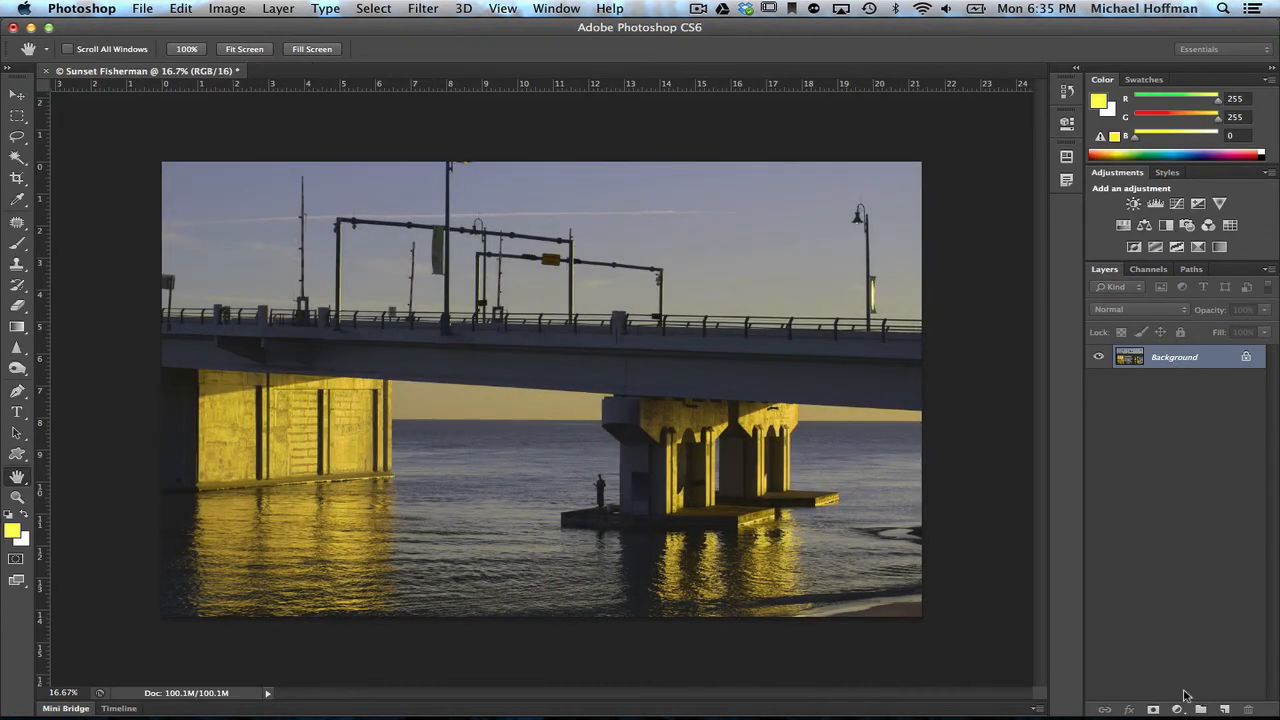
{"action": "key", "text": "super+0"}
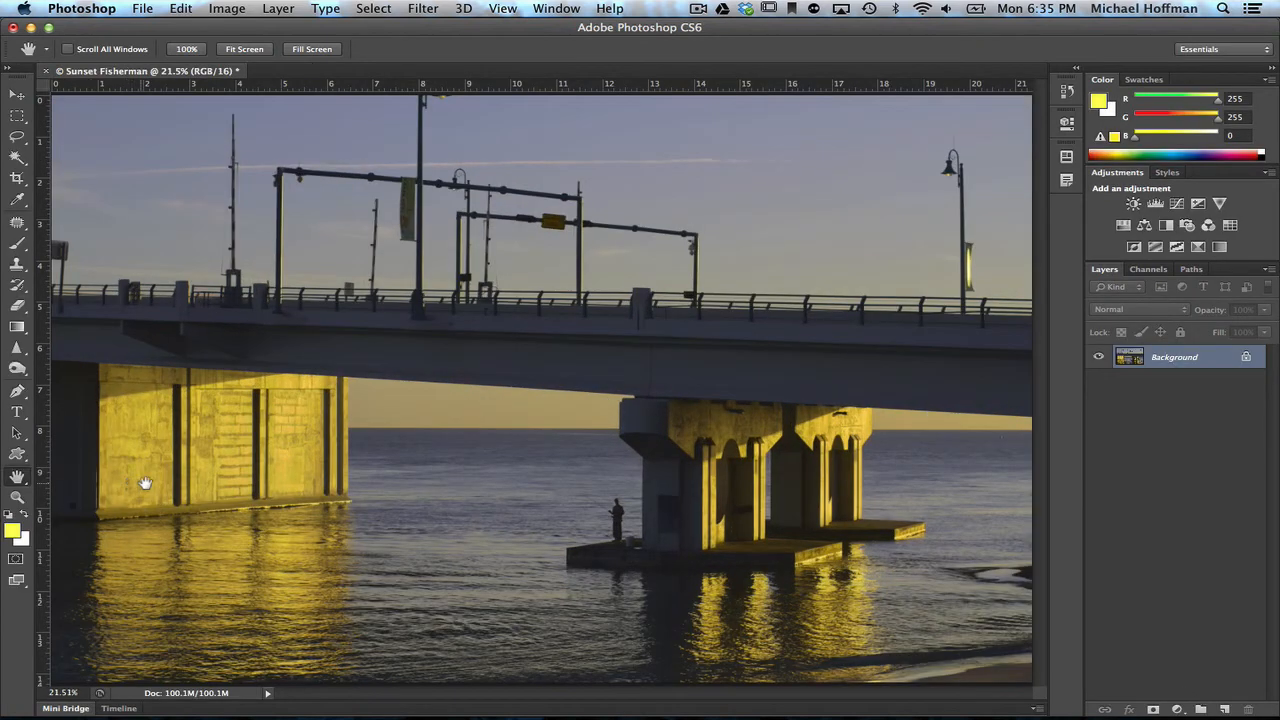
{"action": "left_click", "coordinate": [1178, 710]}
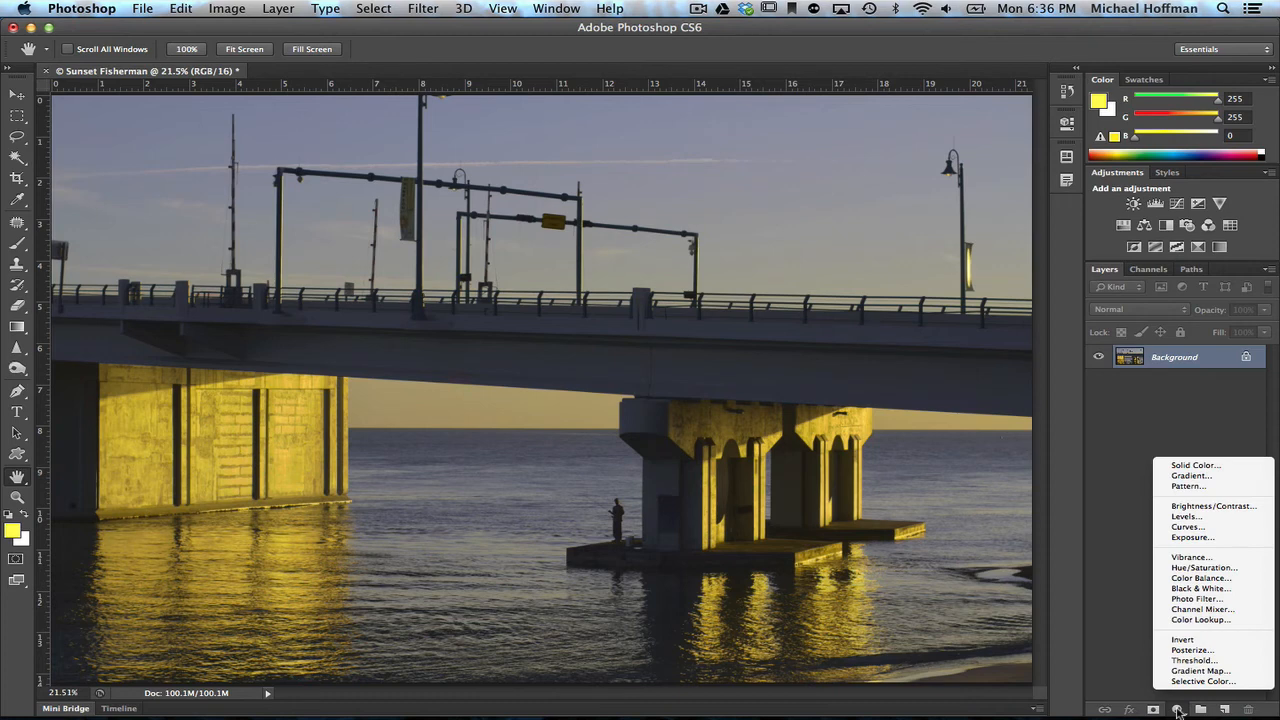
{"action": "left_click", "coordinate": [1203, 567]}
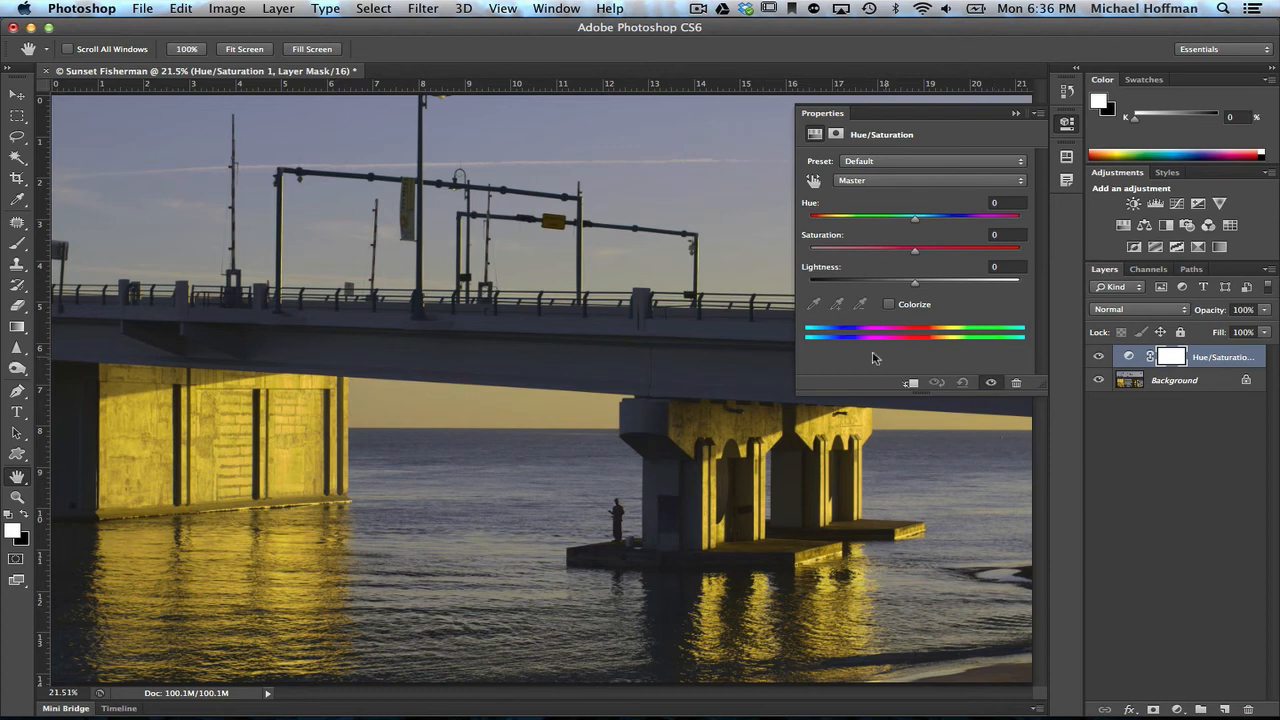
Raise the saturation of the Blues with the on-image adjustment tool, sampling the sky above the bridge.
{"action": "left_click", "coordinate": [813, 183]}
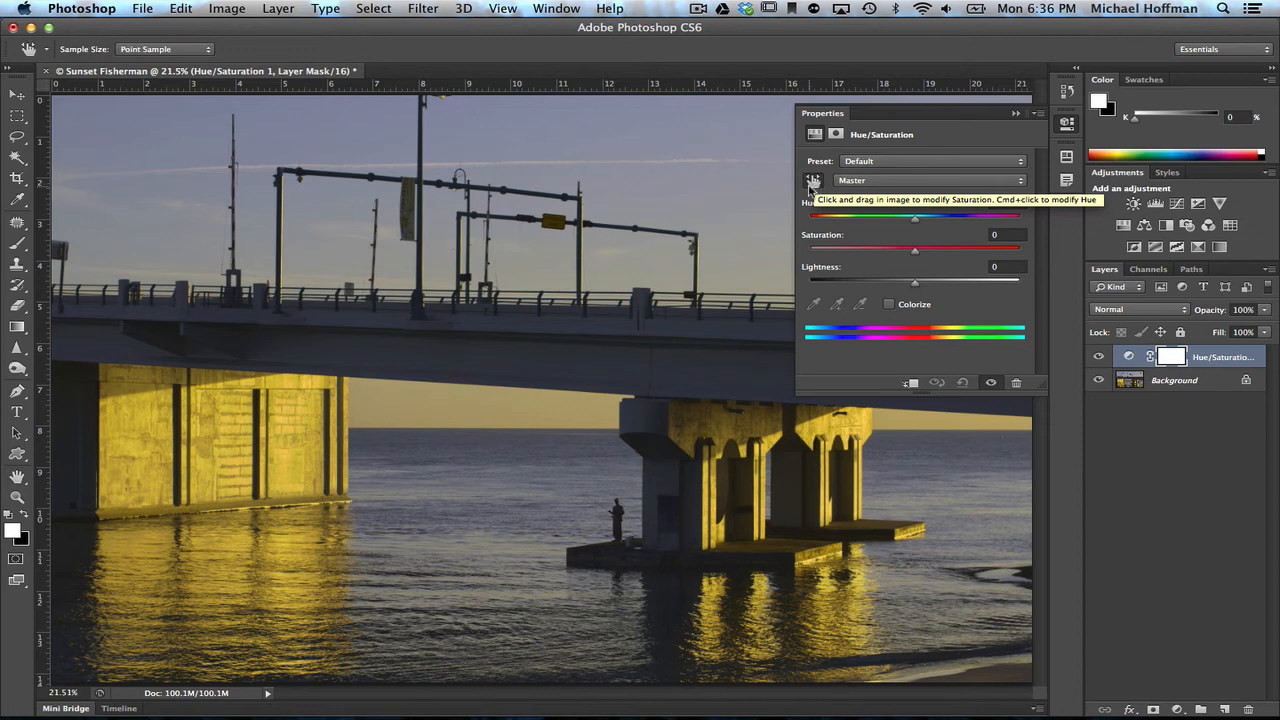
{"action": "left_click", "coordinate": [813, 181]}
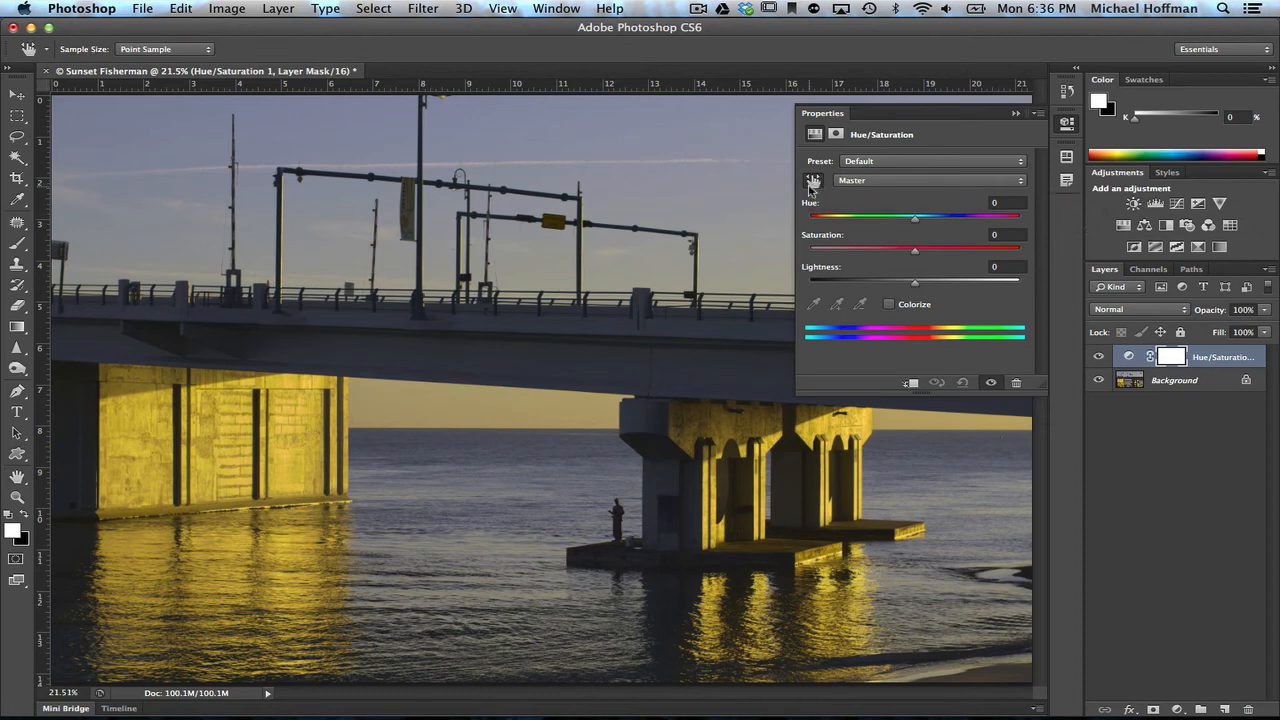
{"action": "left_click", "coordinate": [577, 152]}
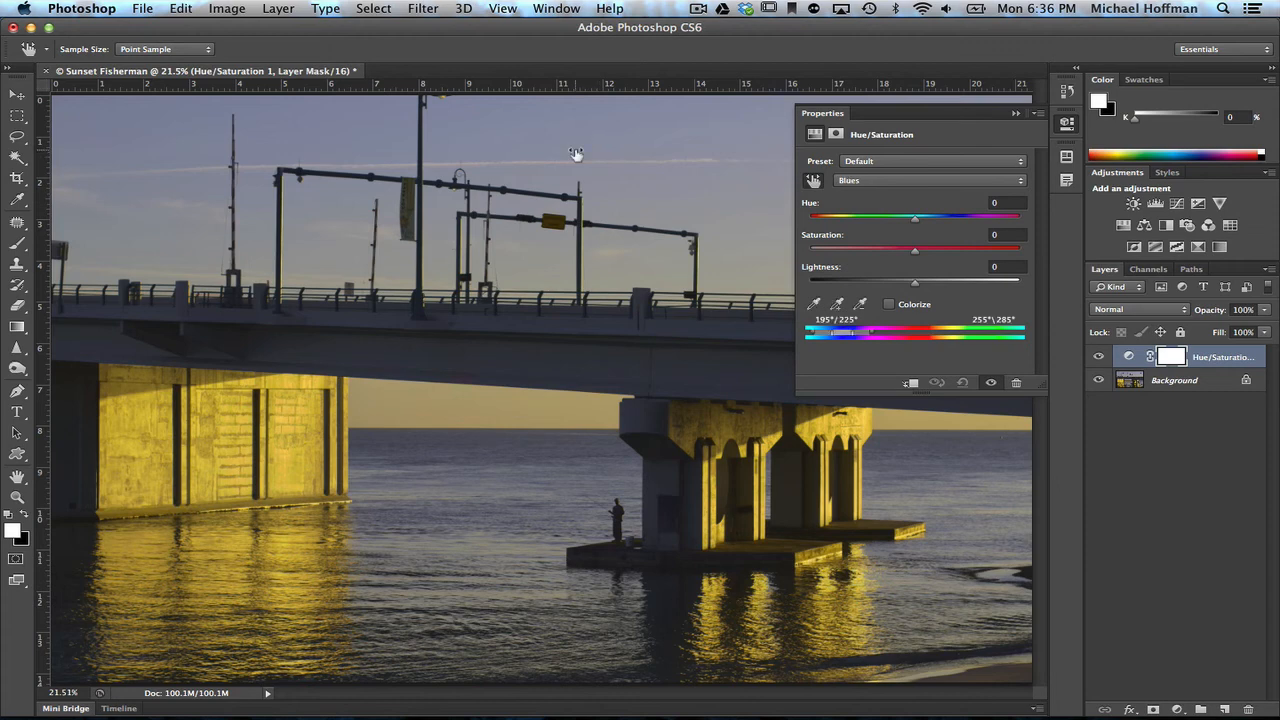
{"action": "left_click_drag", "start_coordinate": [577, 153], "coordinate": [600, 150]}
Raise the Yellows saturation to +19 by sampling the sunlit bridge abutment, and collapse the adjustment's properties.
{"action": "left_click", "coordinate": [293, 404]}
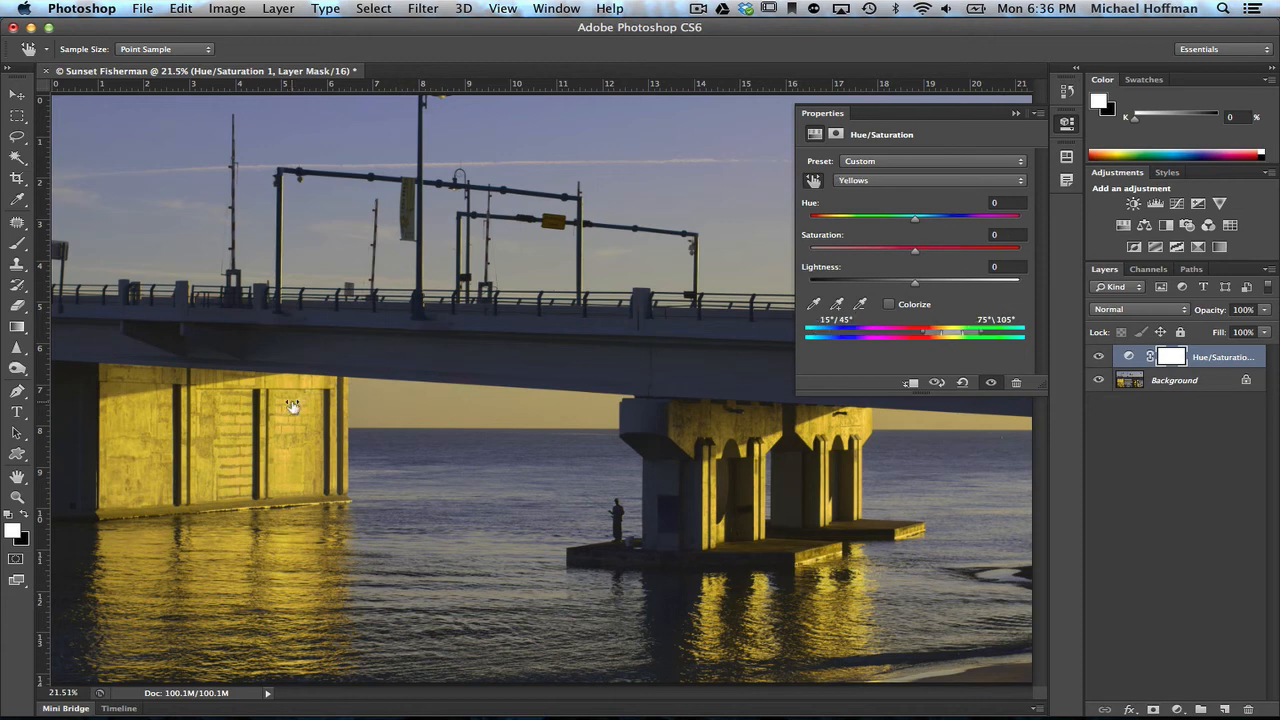
{"action": "left_click_drag", "start_coordinate": [294, 405], "coordinate": [309, 405]}
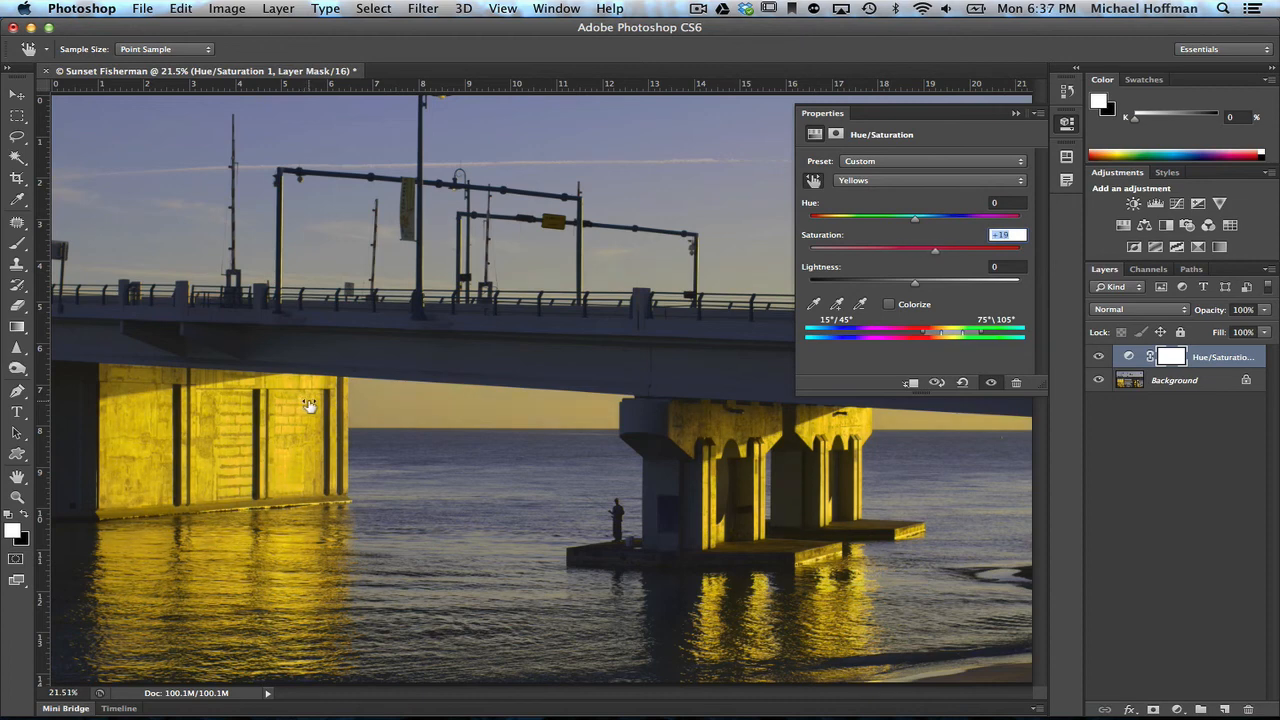
{"action": "left_click", "coordinate": [1016, 113]}
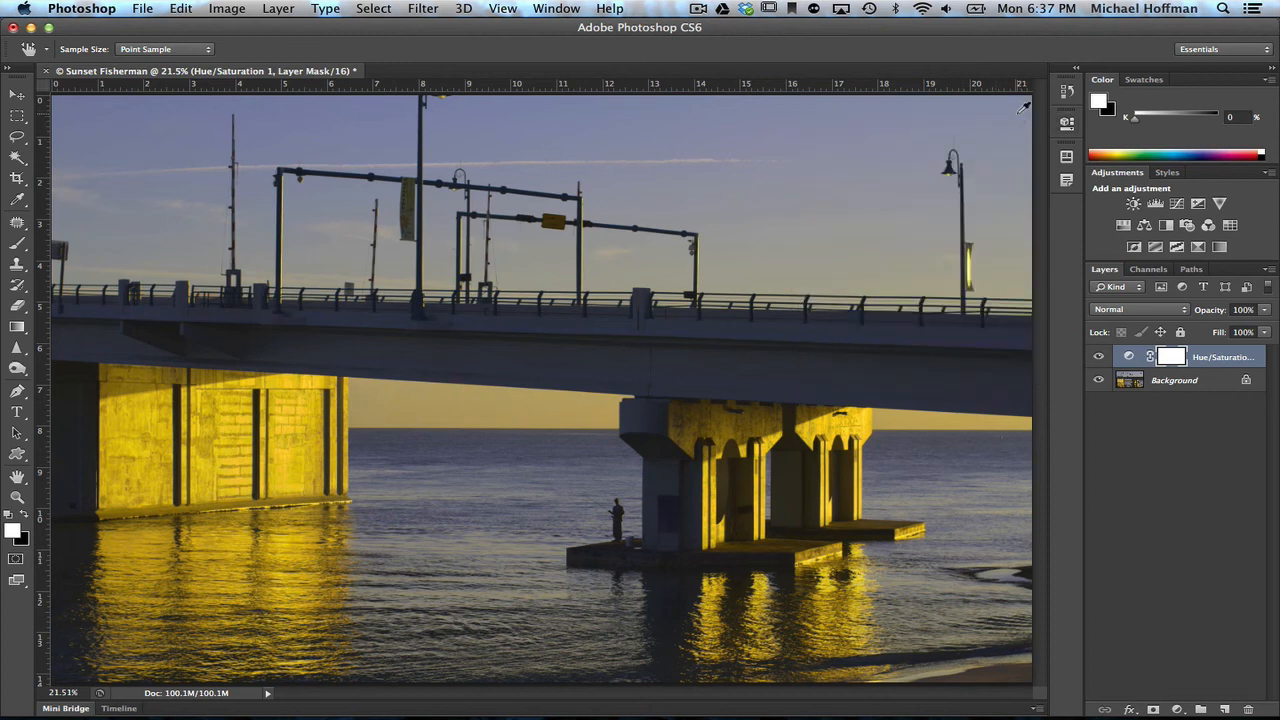